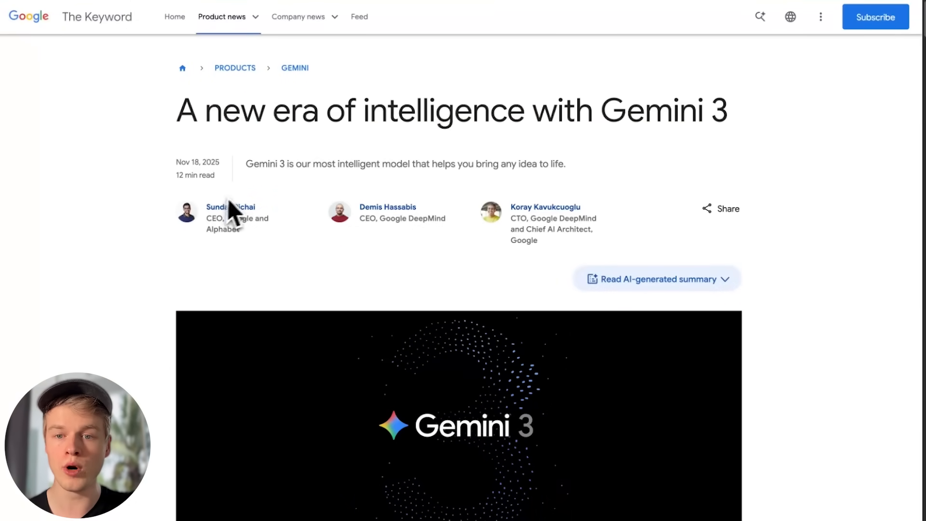
Skim the Gemini 3 announcement article down to the Introducing Gemini 3 section and return to its headline.
scroll(622, 241, down, 10)
scroll(618, 280, down, 10)
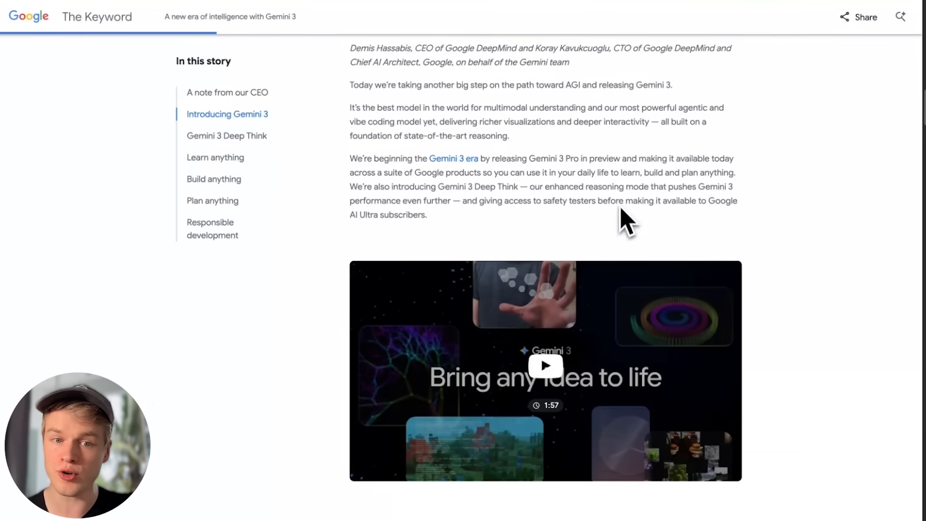
scroll(621, 213, up, 7)
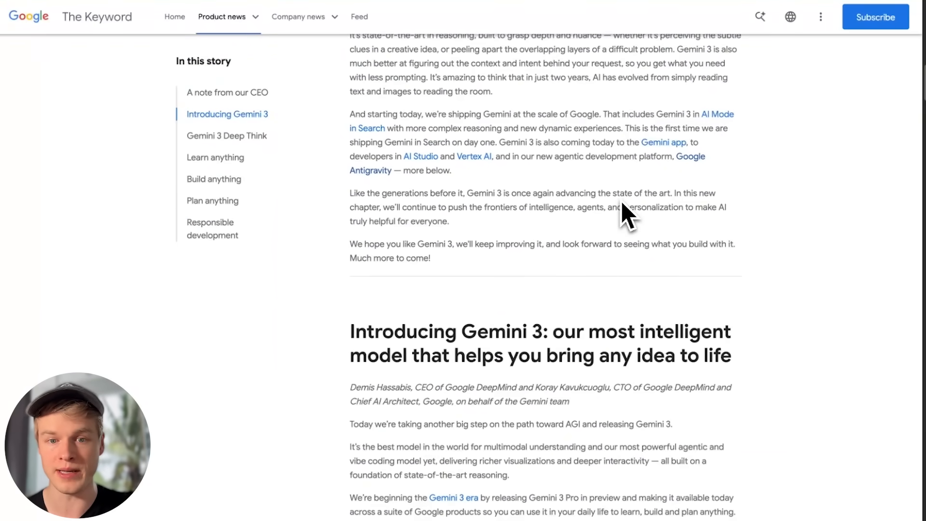
scroll(628, 215, up, 15)
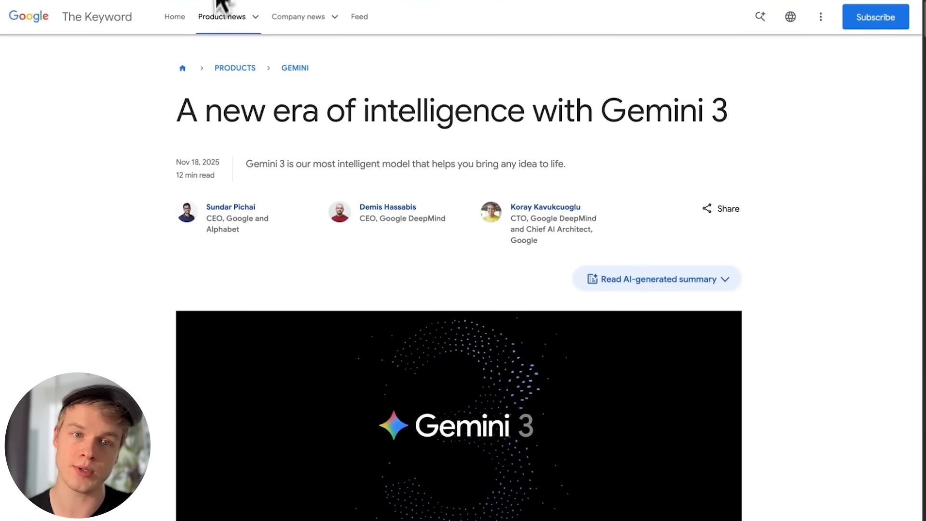
Have Gemini 3 Pro Preview build a voice AI agency website for plumbers with testable front desk and emergency dispatch agents, for a plumber called PlumbIt.
mouse_move(91, 7)
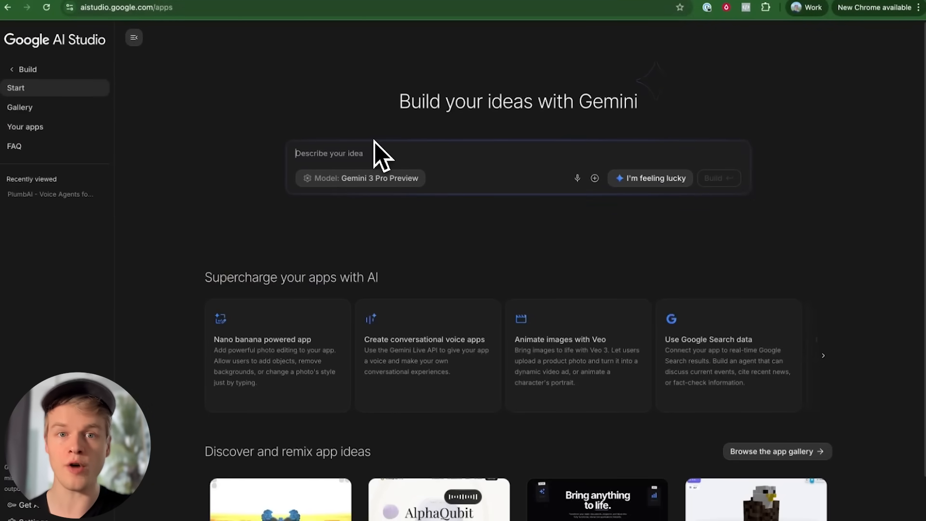
text(Create a website that focuses on plumbers based on the agency that I'm currently running, which is a voice AI agency. that offers these services to plumbers.)
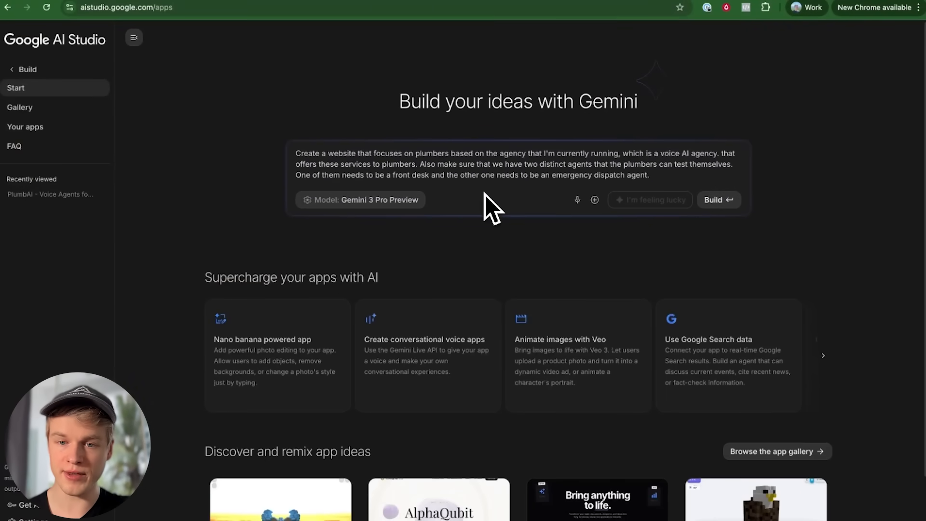
key(shift+Return)
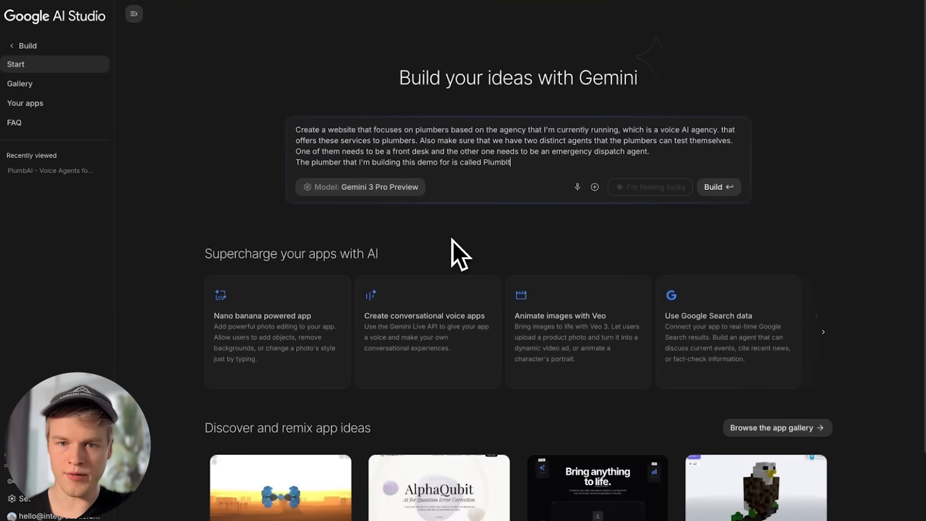
text(.)
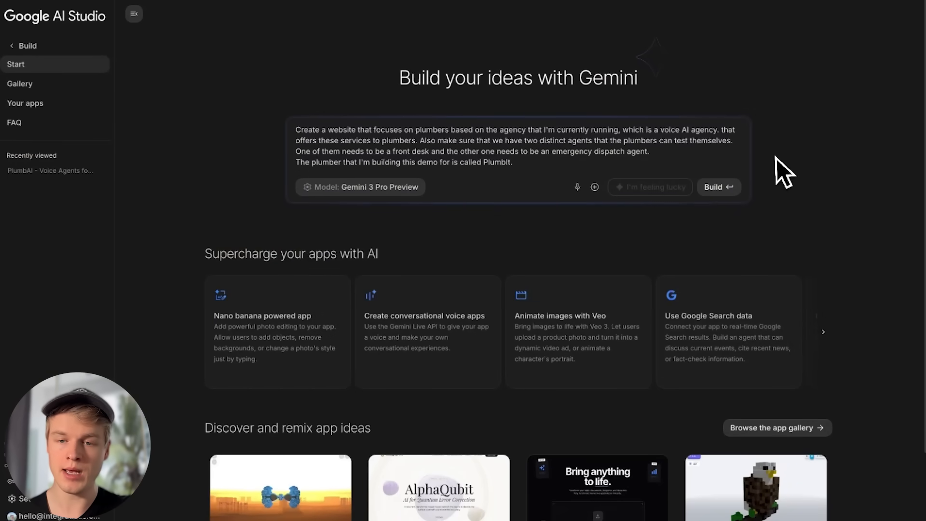
click(719, 194)
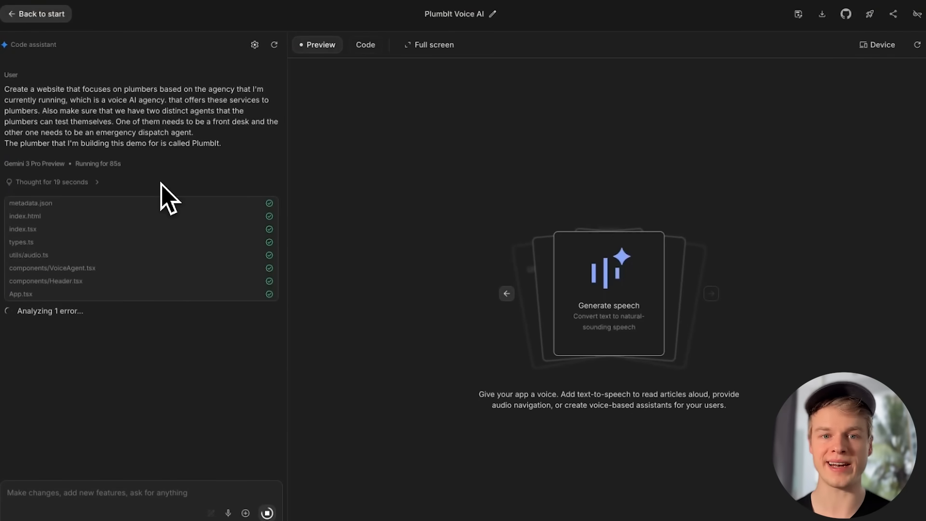
Check the generated app code and allow the app preview to use the microphone.
click(365, 45)
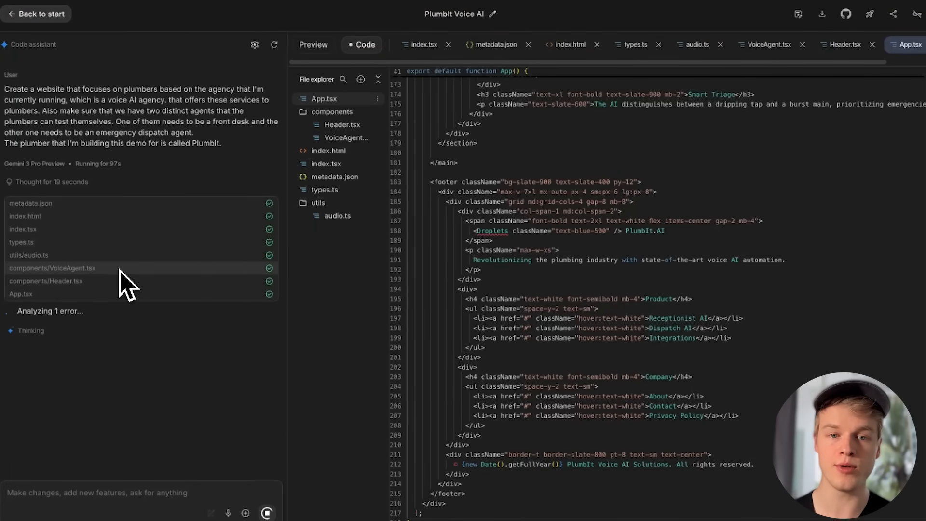
click(314, 45)
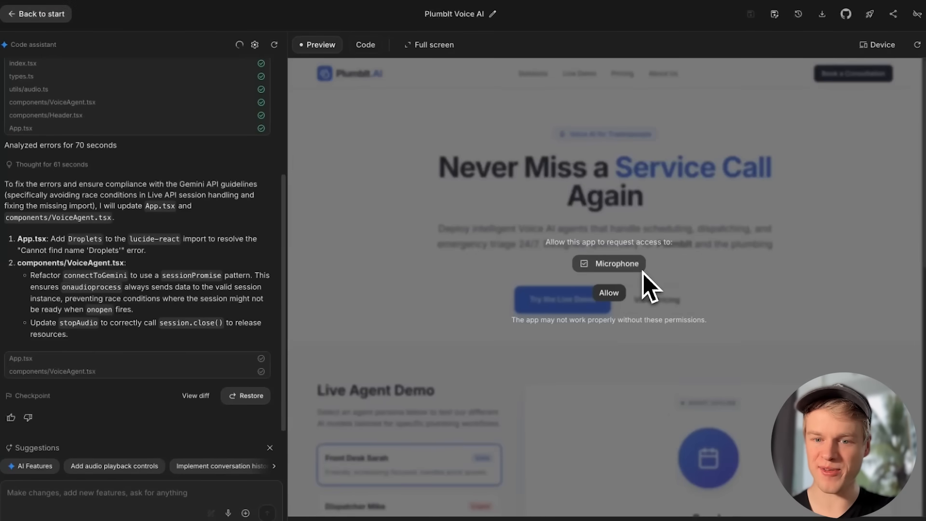
click(609, 292)
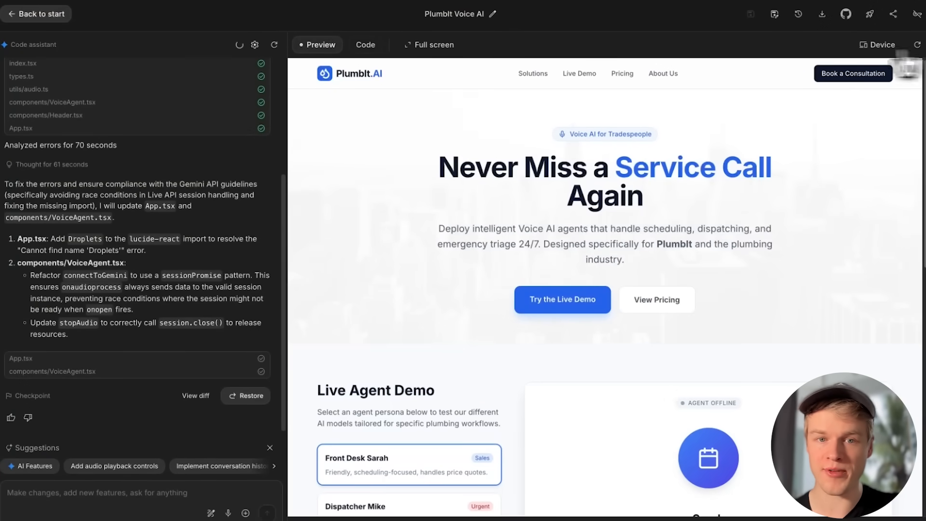
Show the generated website in full screen, test its Solutions link and reload the preview.
click(427, 45)
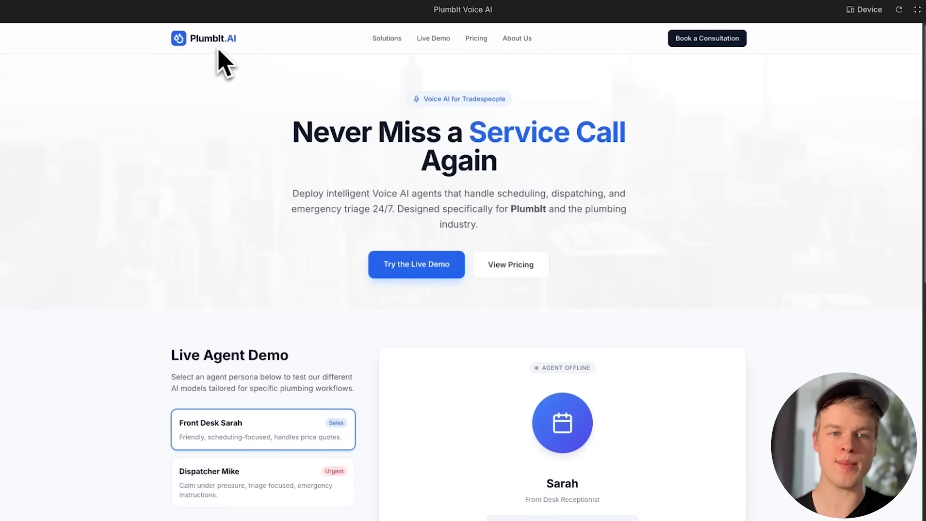
drag(238, 41, 162, 38)
click(162, 38)
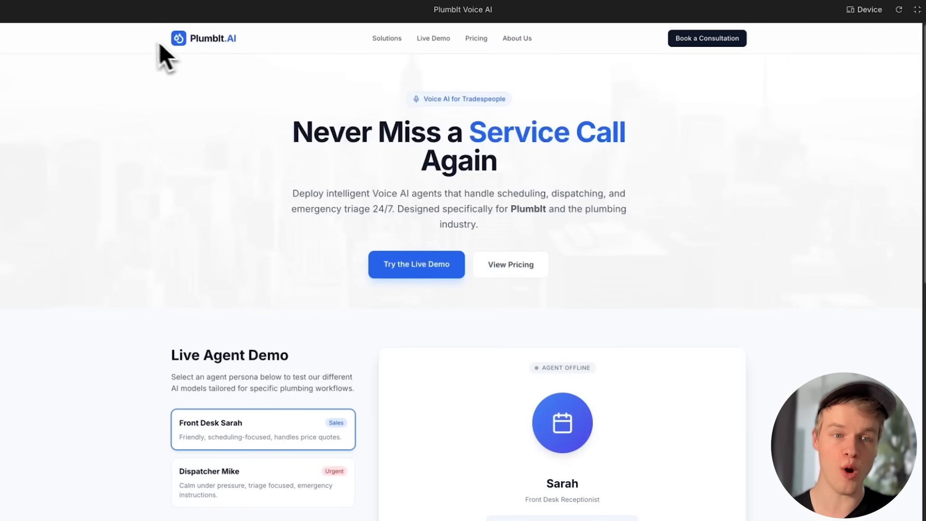
drag(159, 45, 242, 51)
click(239, 53)
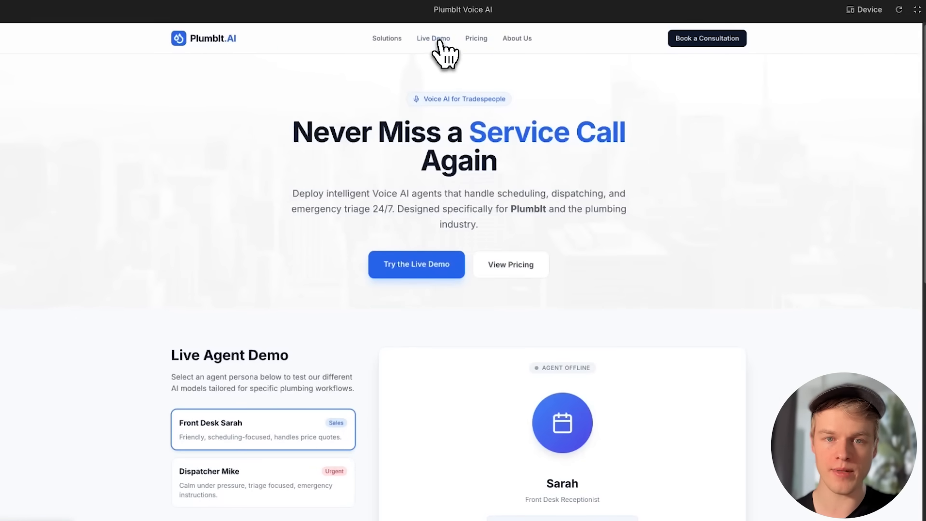
click(388, 41)
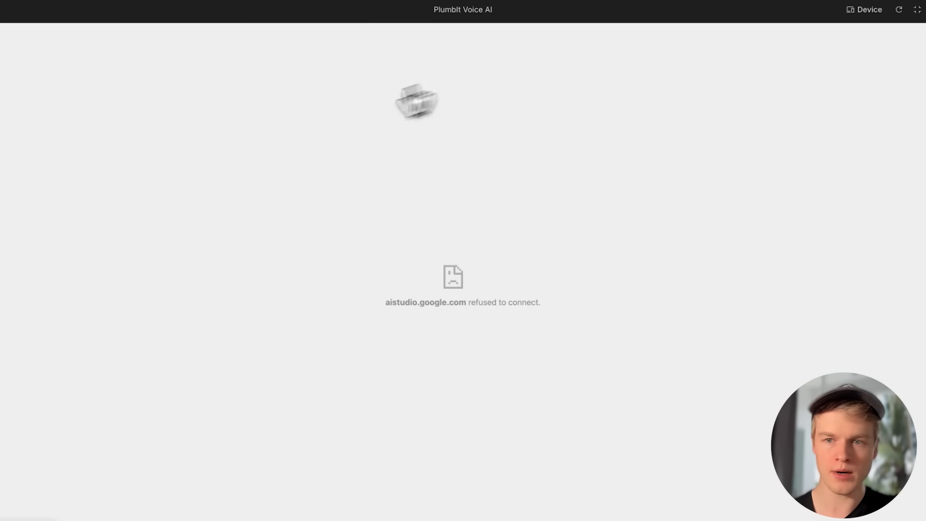
scroll(192, 184, left, 5)
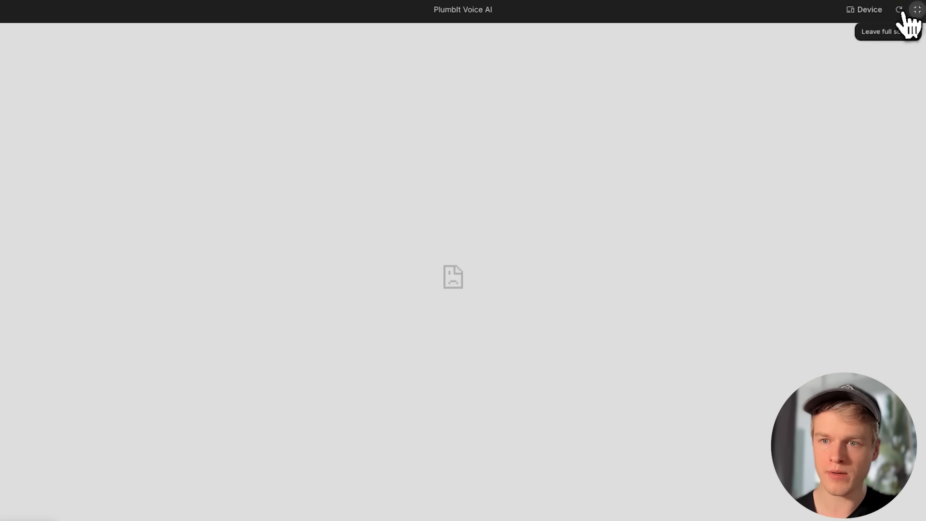
click(900, 11)
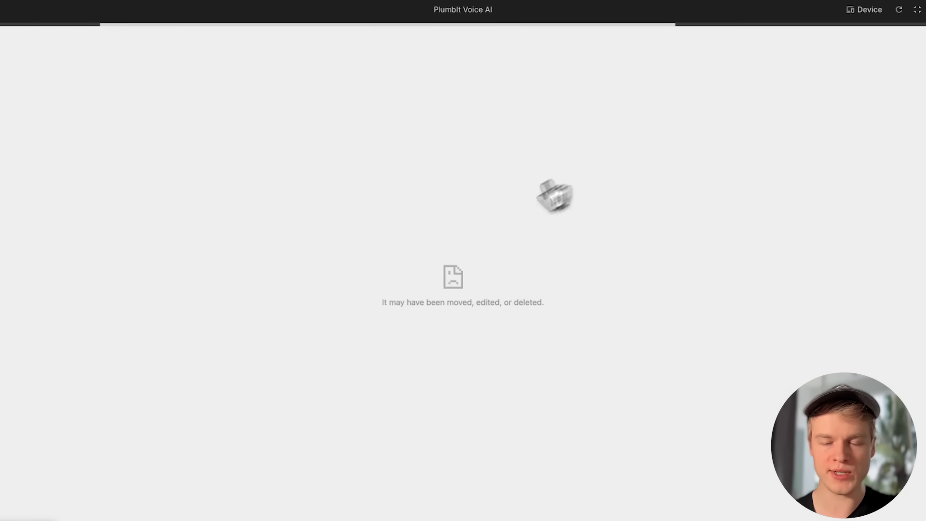
Examine the Live Agent Demo section, switching between the front desk and emergency dispatcher agents, and leave the front desk agent selected.
scroll(646, 159, down, 5)
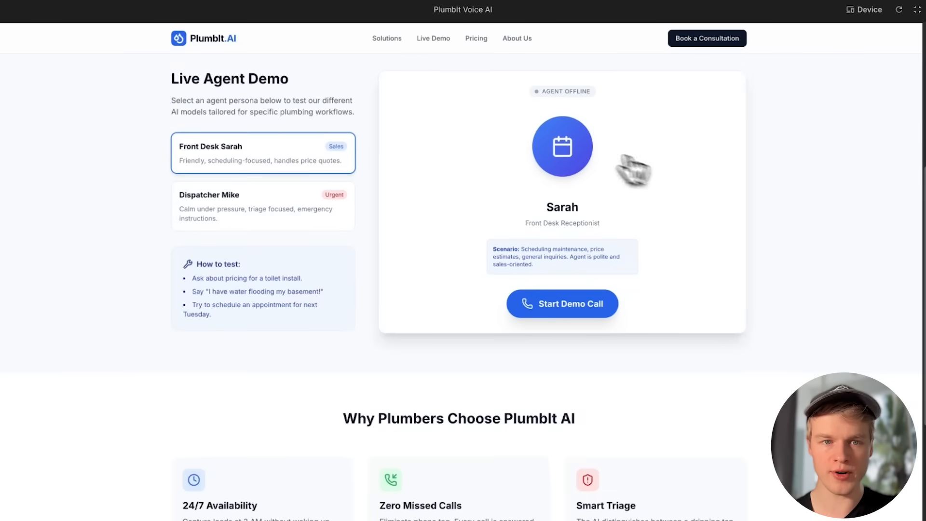
scroll(341, 124, up, 2)
drag(157, 161, 398, 325)
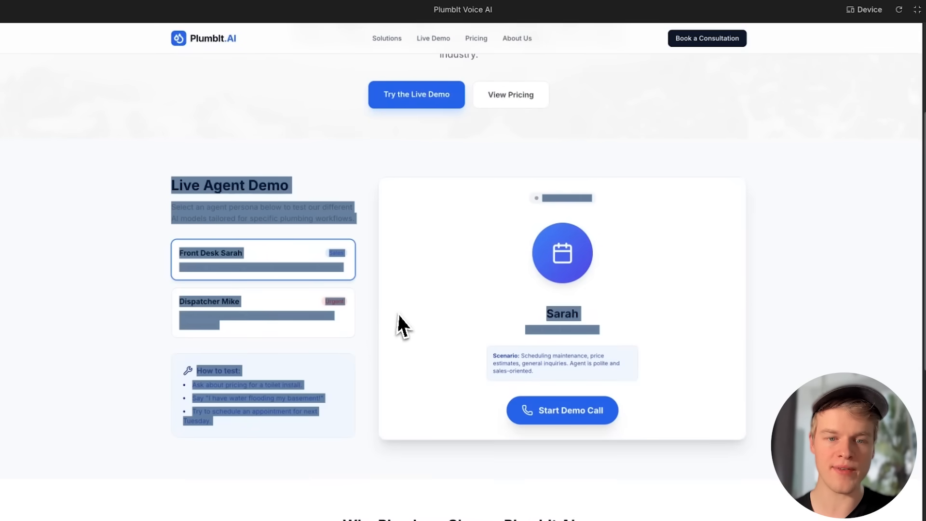
click(347, 179)
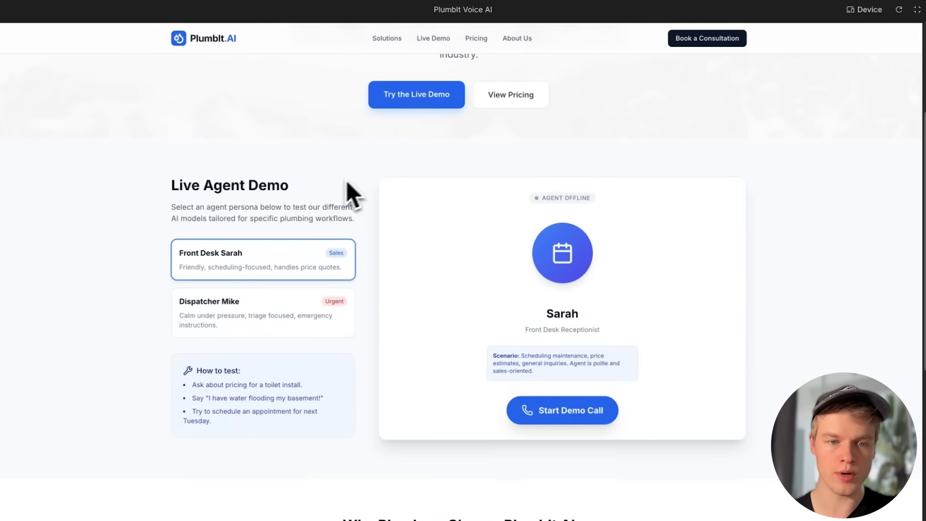
click(245, 323)
click(284, 256)
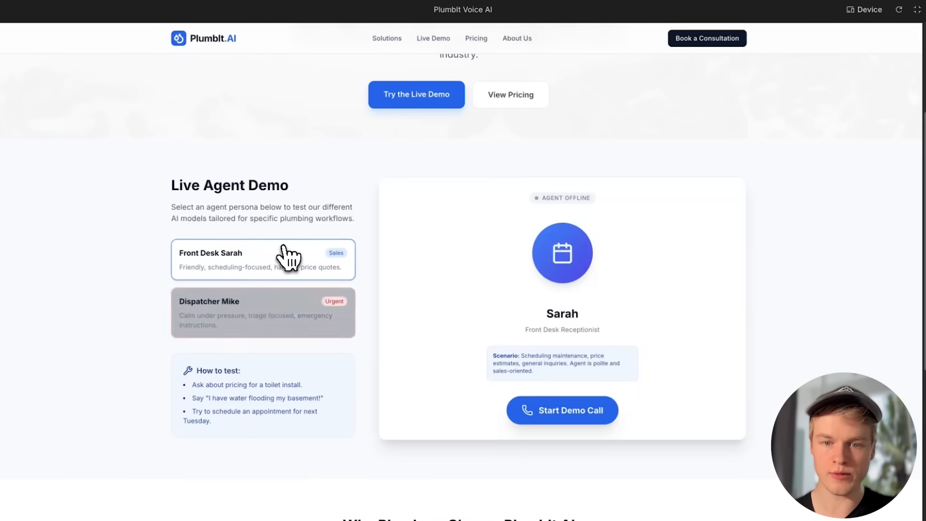
click(263, 309)
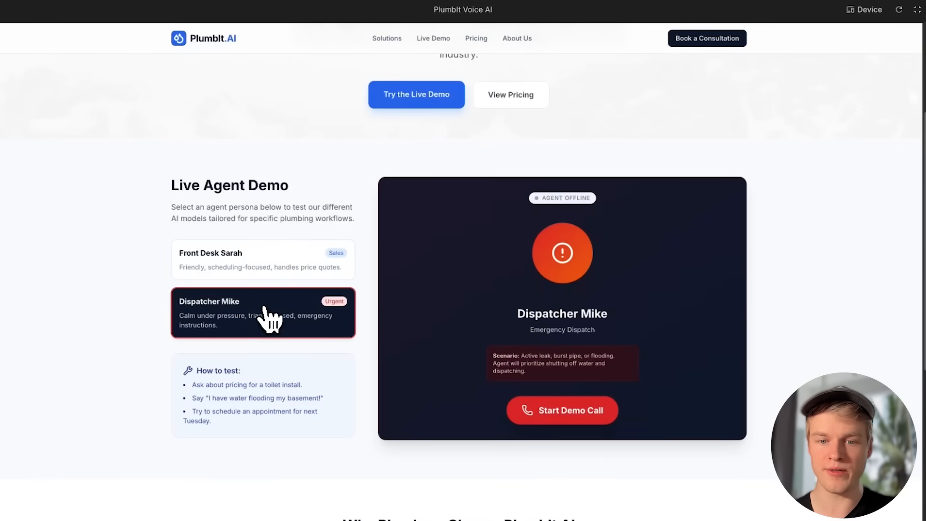
click(299, 270)
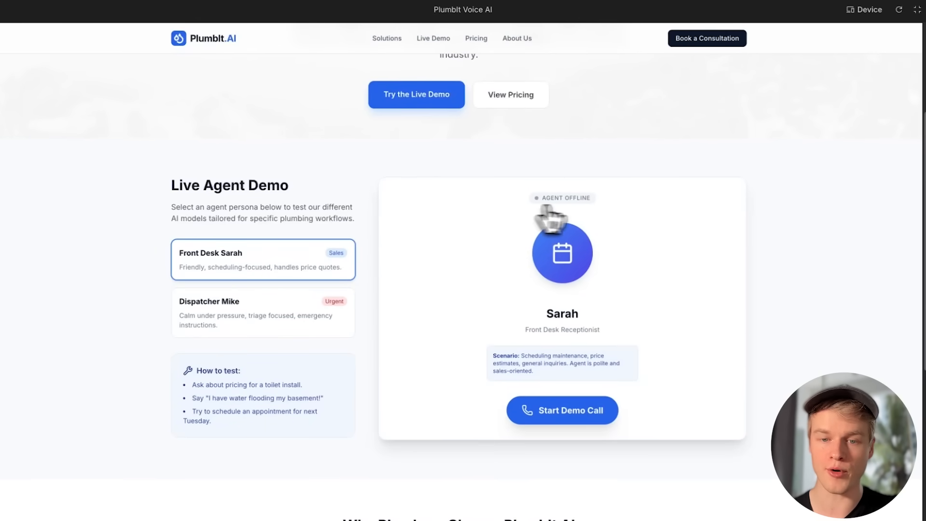
Test the front desk agent with a demo call and end the call.
scroll(333, 304, down, 1)
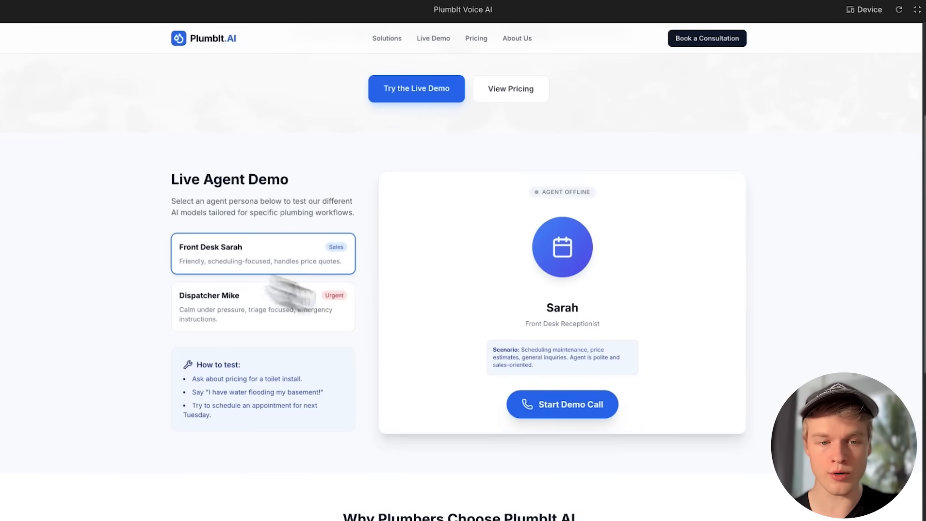
click(560, 404)
click(153, 151)
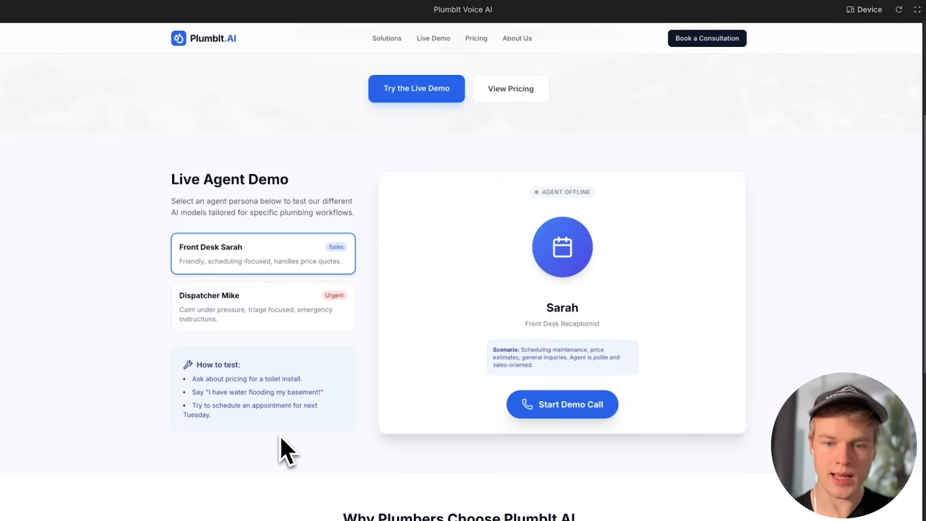
click(563, 410)
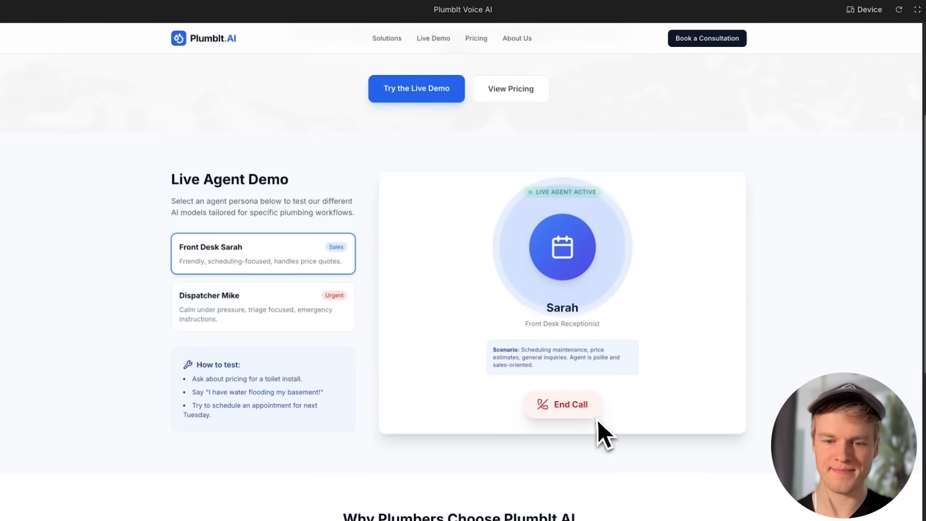
click(568, 404)
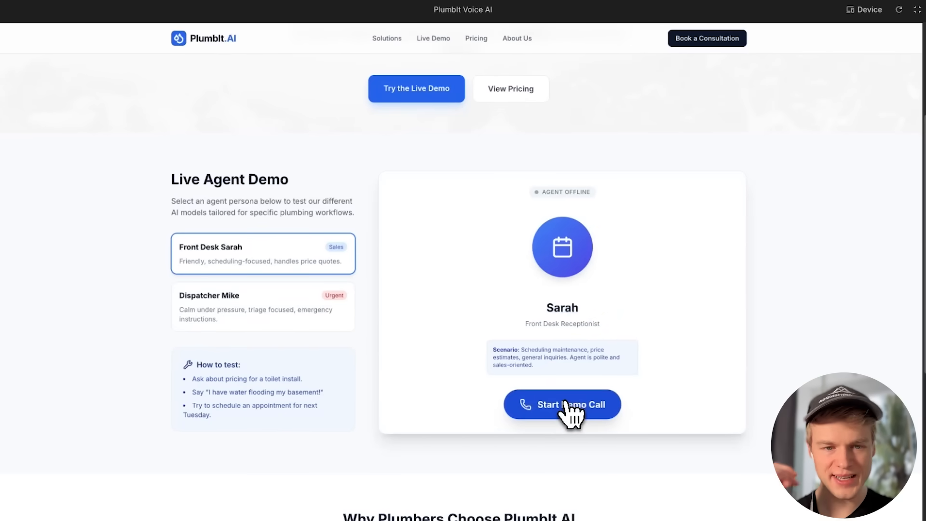
Test the emergency dispatcher agent with a demo call and hang up.
click(269, 321)
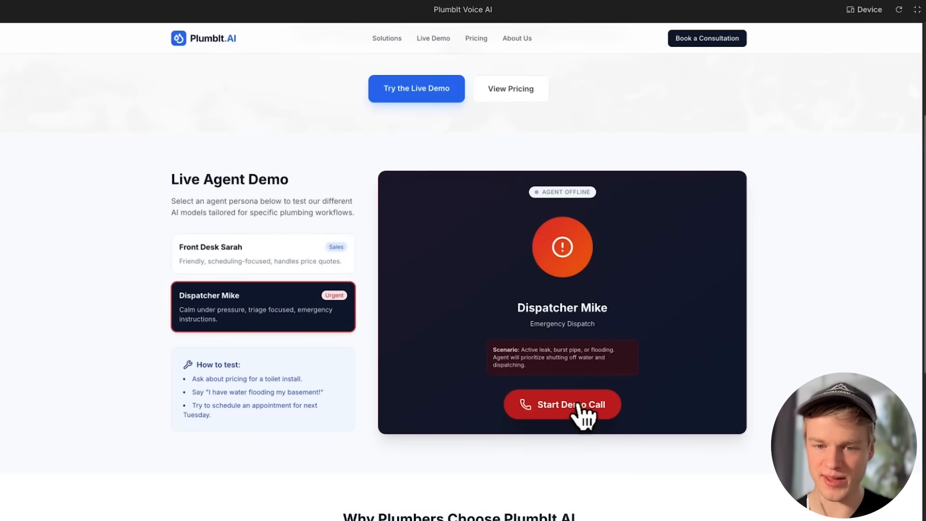
click(552, 410)
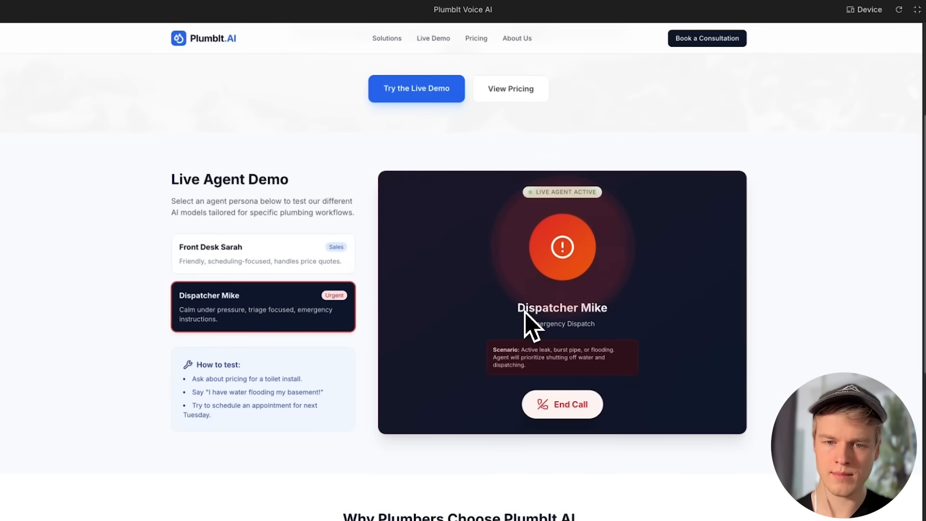
click(591, 406)
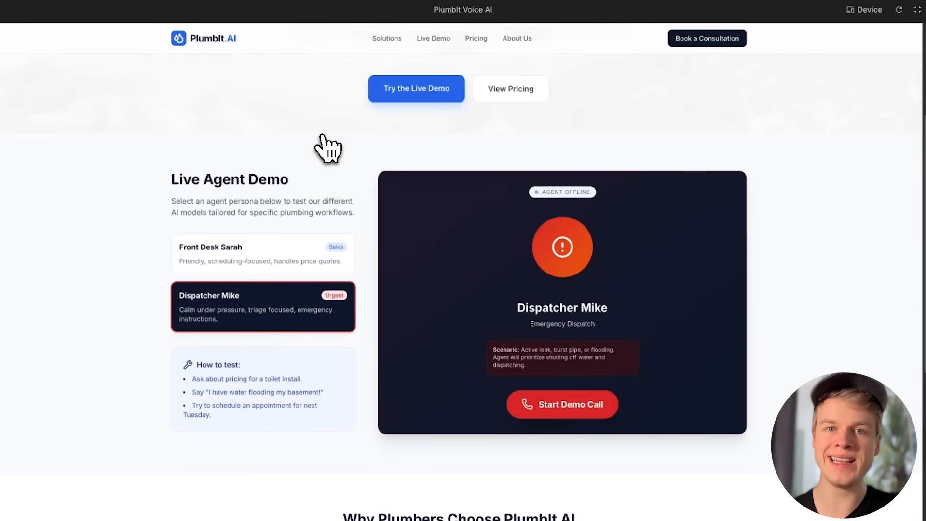
Leave the full-screen preview and deploy the app to Google Cloud using the Demo Project.
click(917, 15)
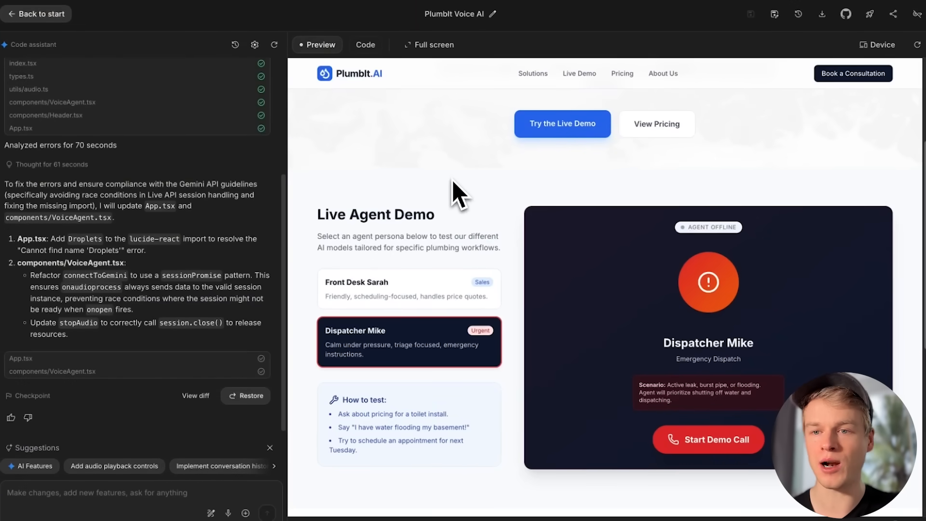
click(869, 20)
click(306, 279)
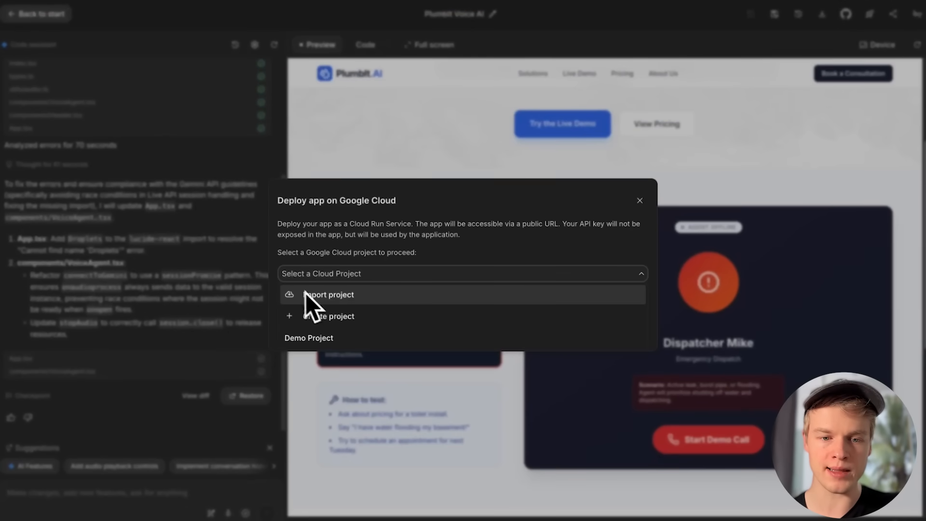
click(307, 339)
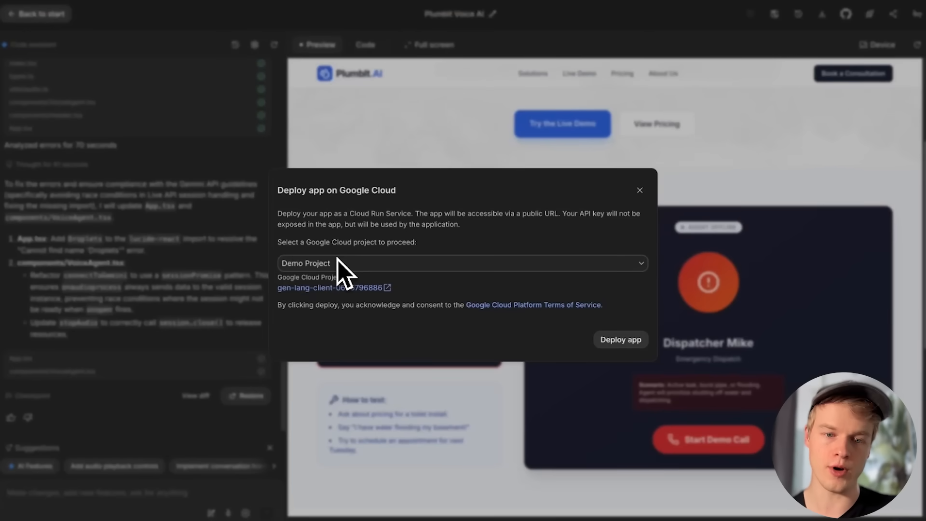
click(326, 264)
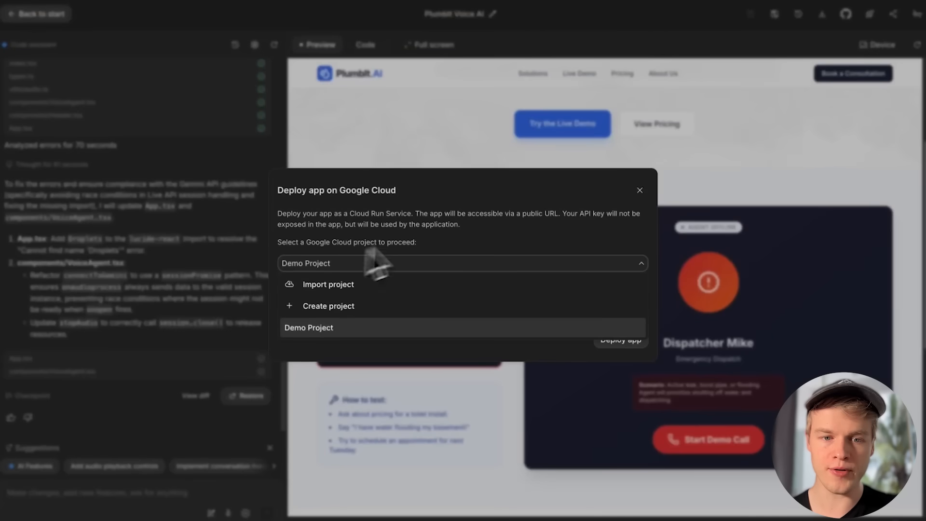
click(456, 218)
click(621, 340)
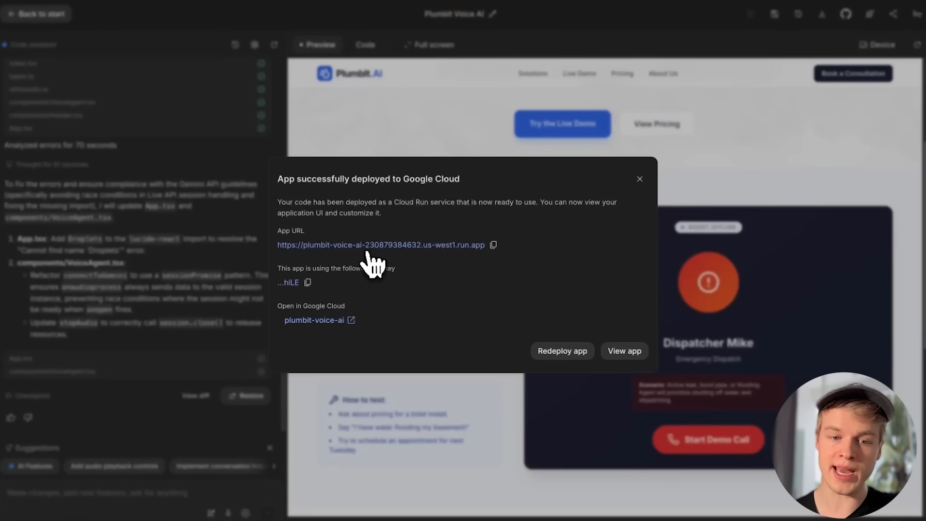
Open the deployed app at its public URL and look over the live page down to the footer.
click(351, 320)
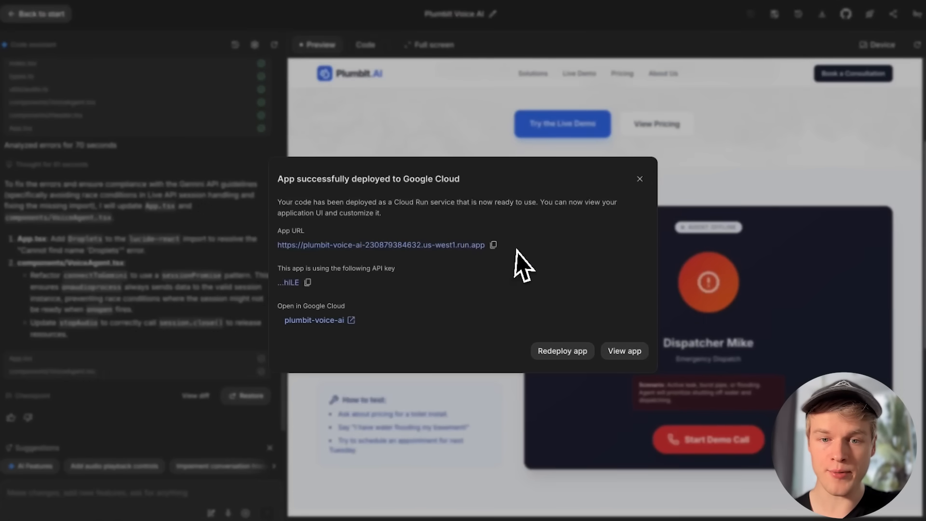
click(466, 245)
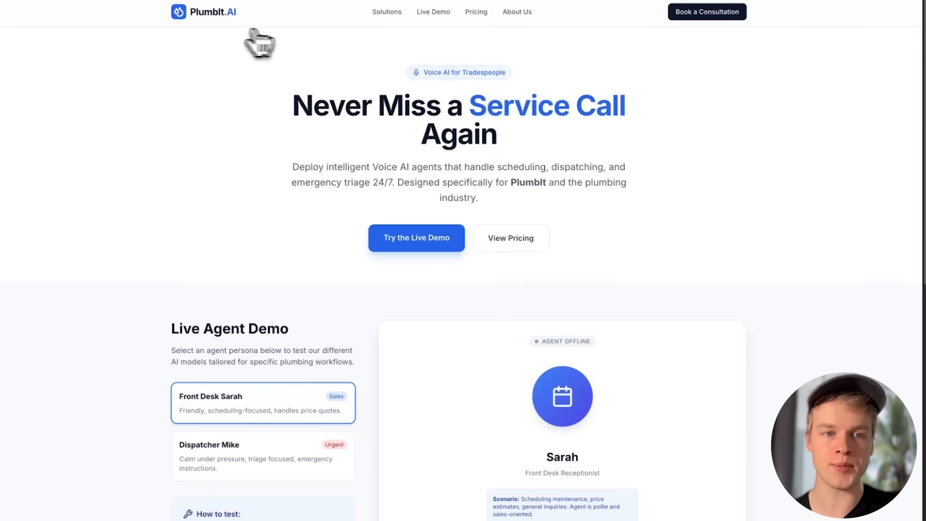
scroll(239, 263, down, 10)
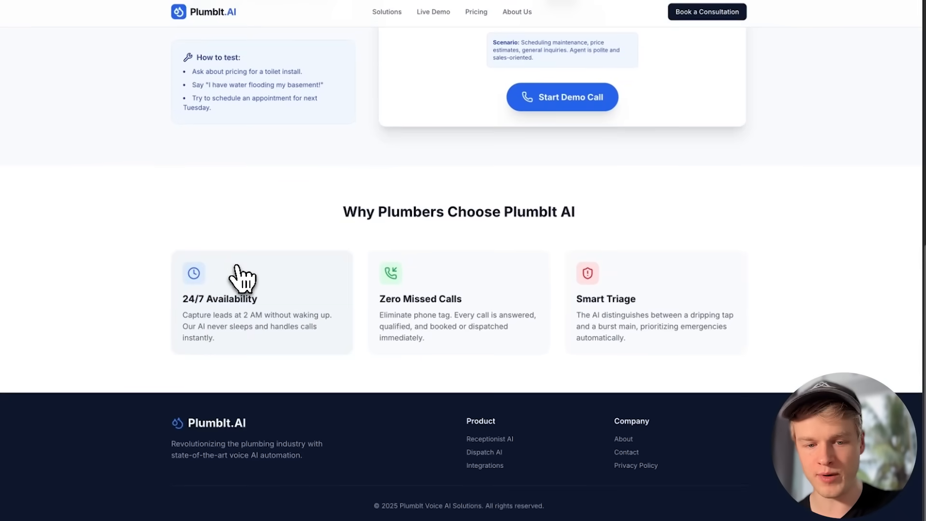
scroll(240, 279, up, 10)
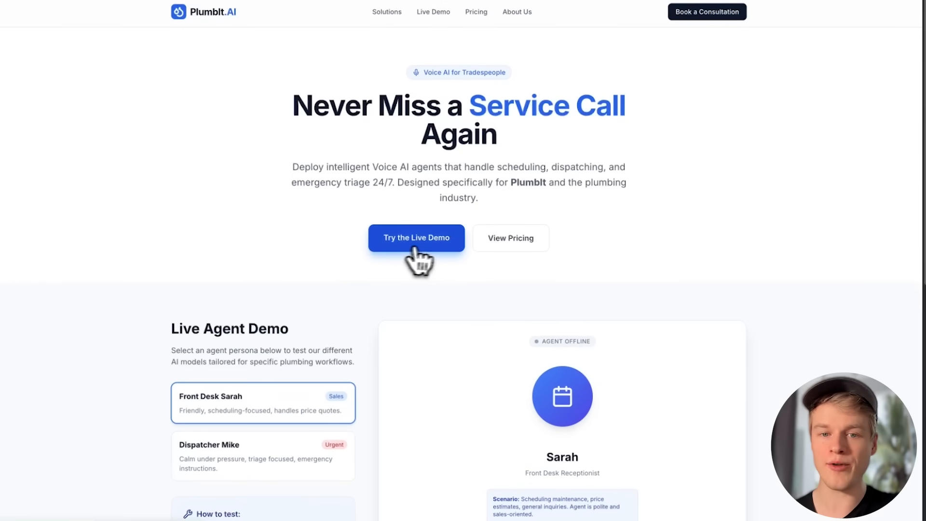
click(442, 246)
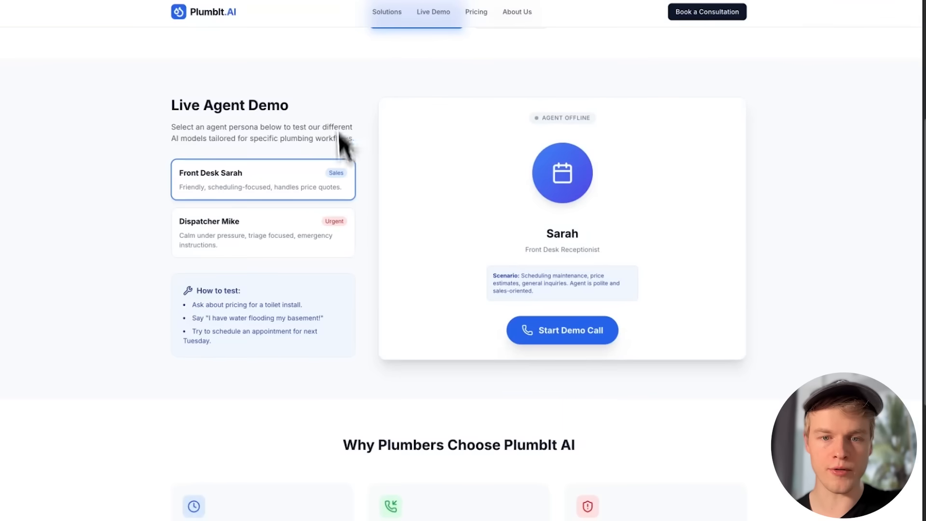
scroll(352, 337, down, 5)
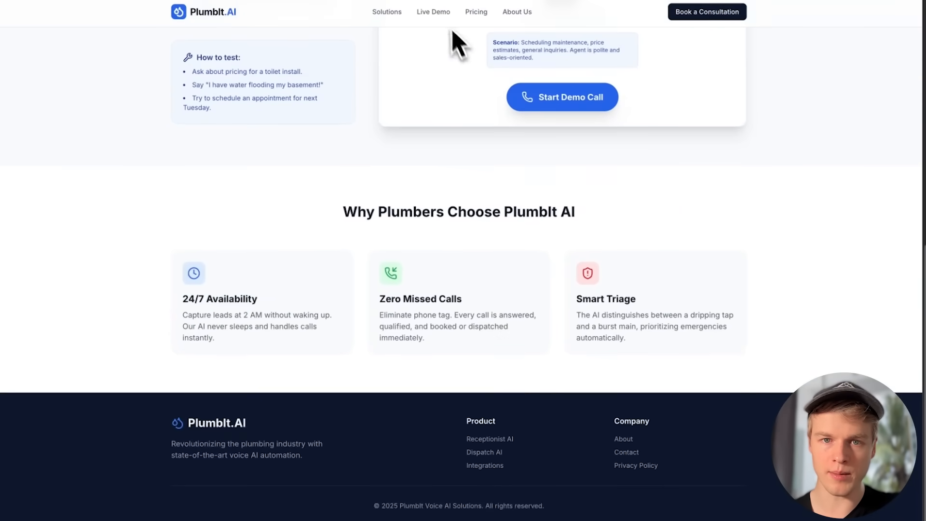
Check the live site's header navigation, including the Live Demo and Pricing links.
click(433, 12)
click(475, 13)
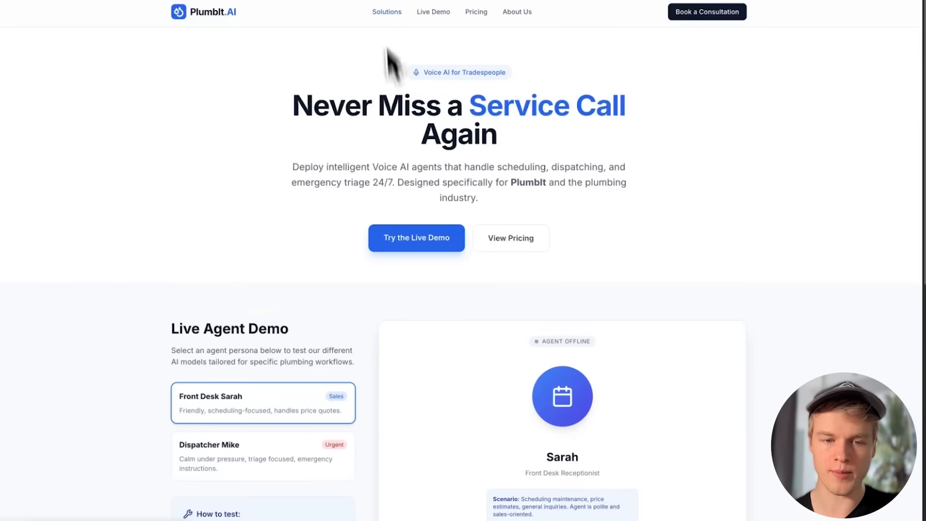
scroll(420, 258, down, 6)
scroll(425, 241, up, 6)
click(434, 12)
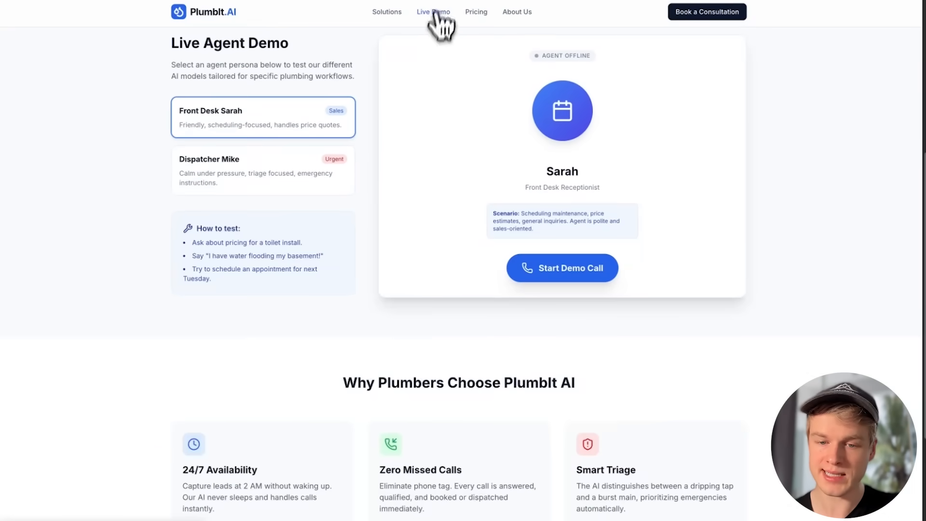
scroll(455, 327, down, 3)
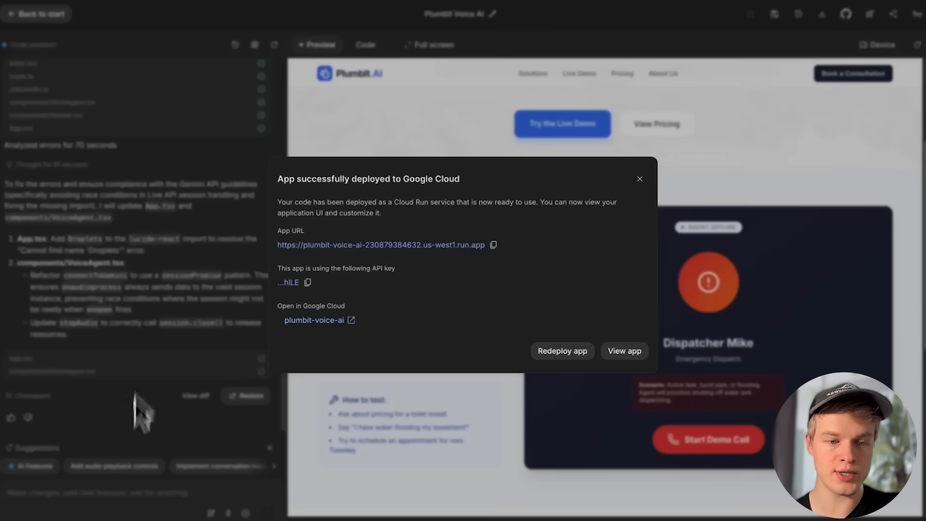
Reopen the Google Cloud deployment details for Demo Project and open the plumbit-voice-ai service in Cloud Run.
click(175, 312)
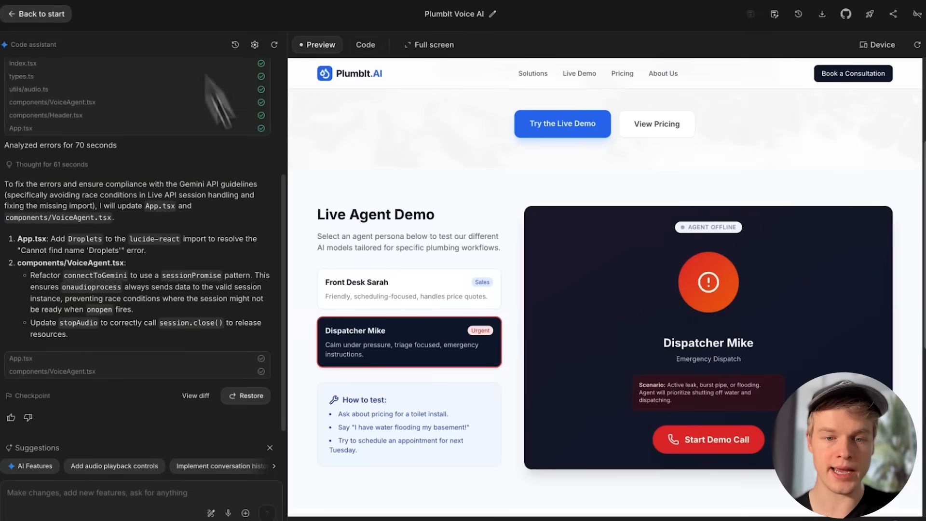
click(870, 15)
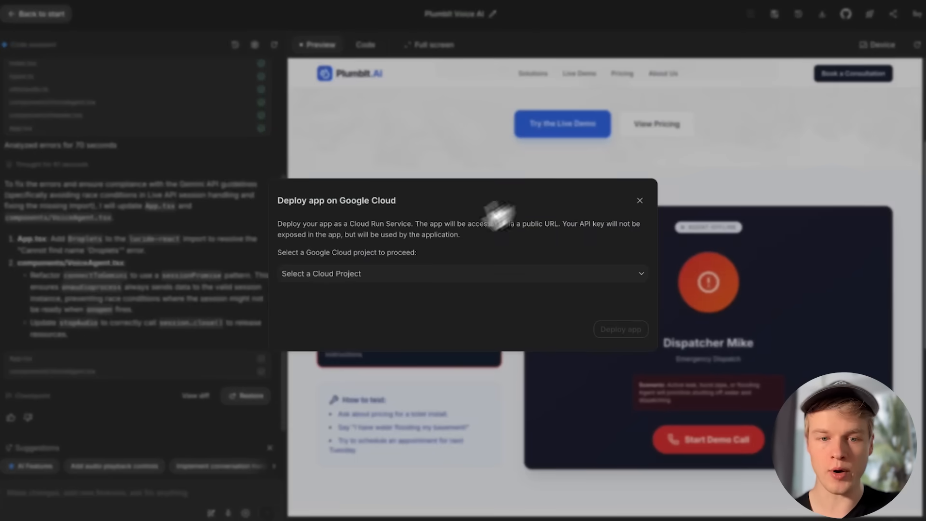
click(346, 275)
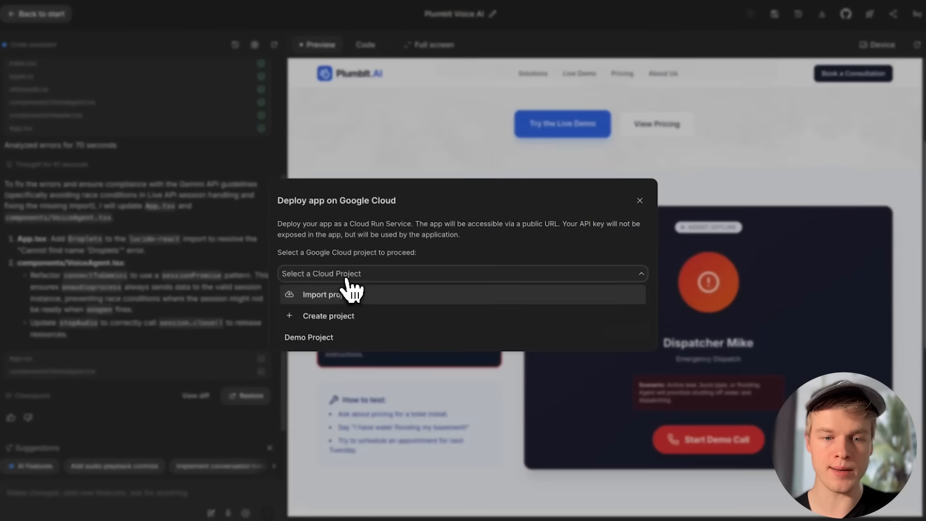
click(319, 339)
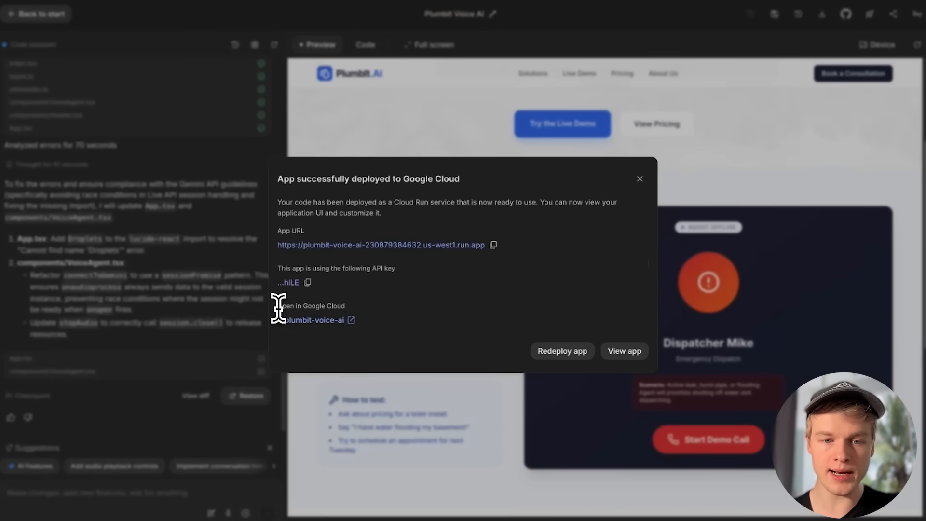
drag(277, 306, 344, 307)
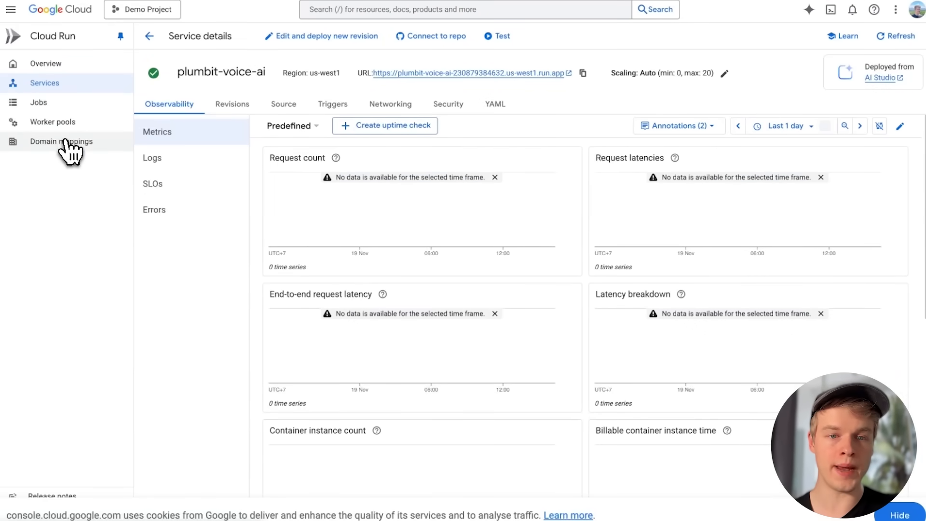
Start a new domain mapping in Cloud Run for the plumbit-voice-ai service with the verified domain vinegar.ai.
click(65, 141)
mouse_move(180, 96)
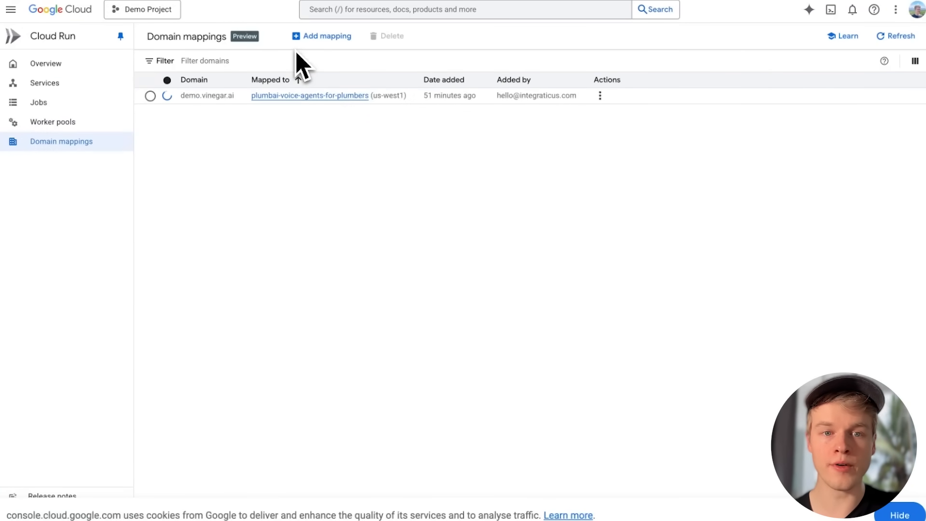
click(322, 37)
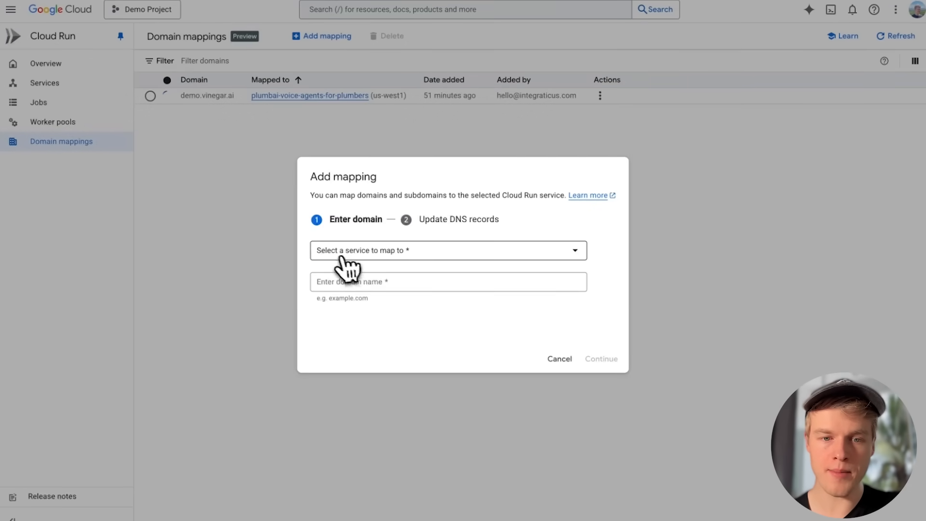
click(341, 259)
click(346, 272)
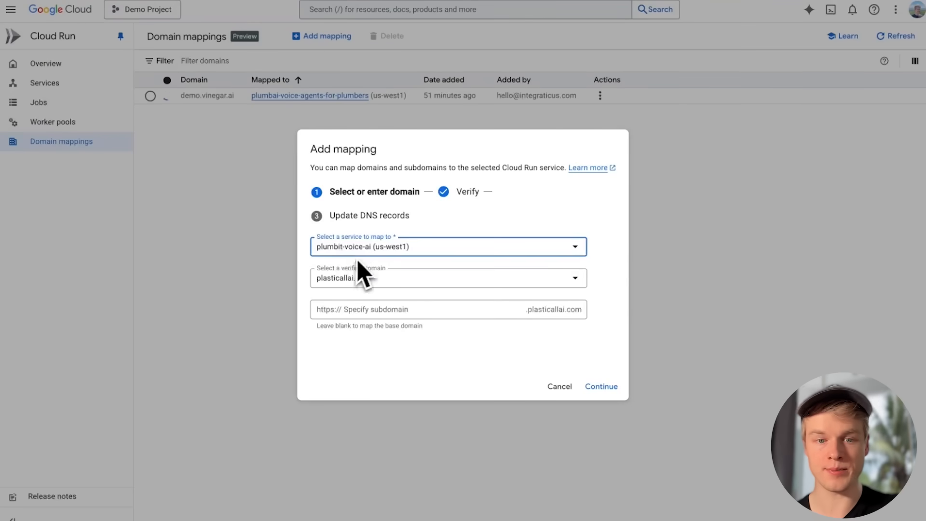
click(338, 280)
click(339, 337)
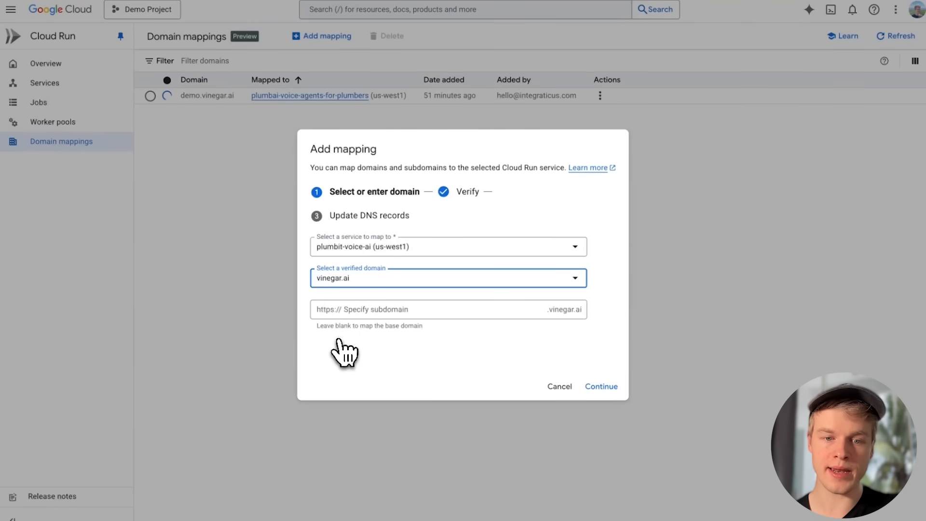
Specify plumbers as the subdomain of vinegar.ai and continue to the DNS records.
click(356, 300)
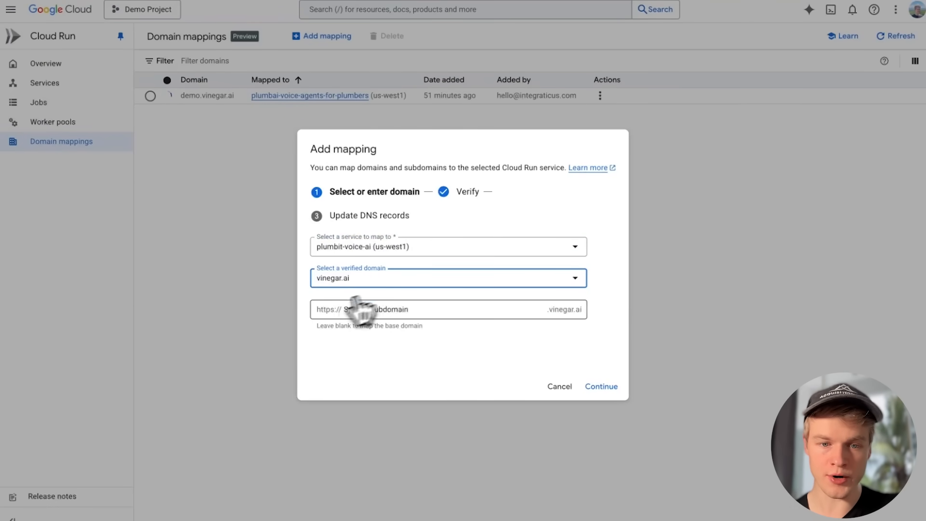
click(361, 311)
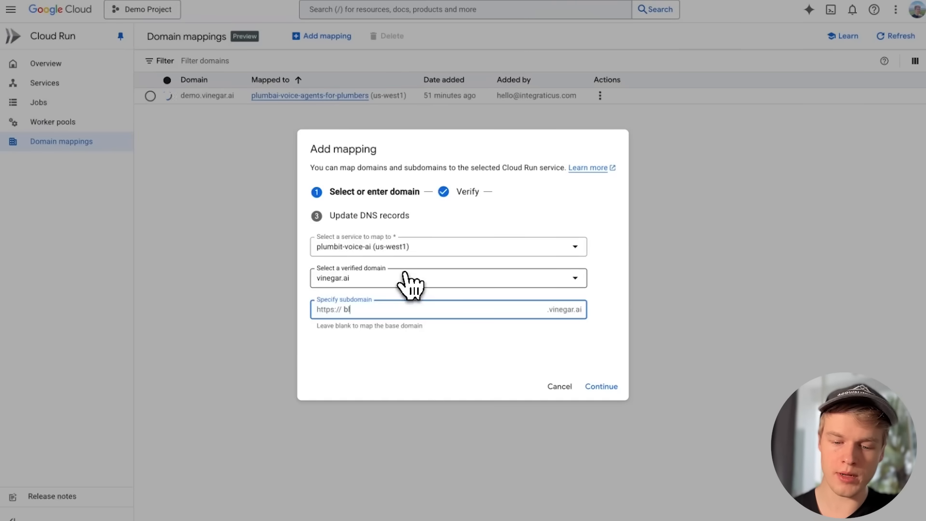
text(plumbers)
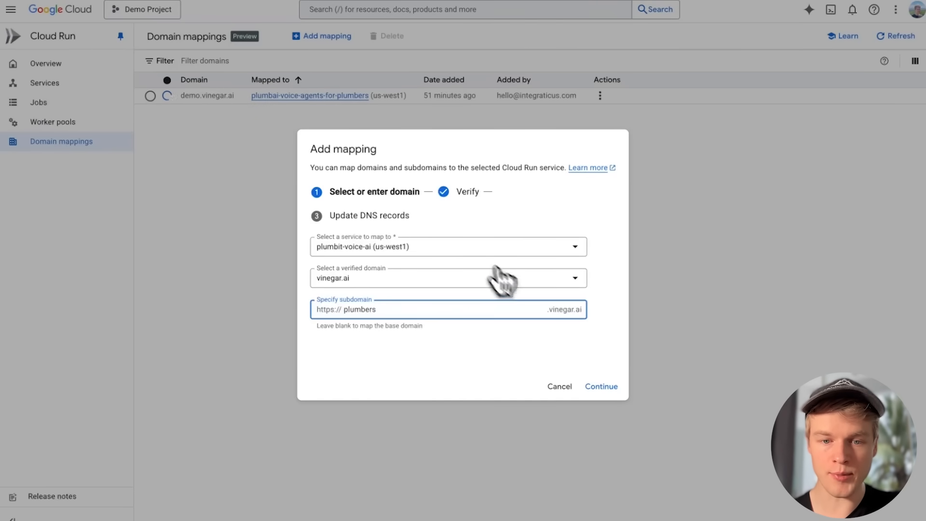
click(604, 387)
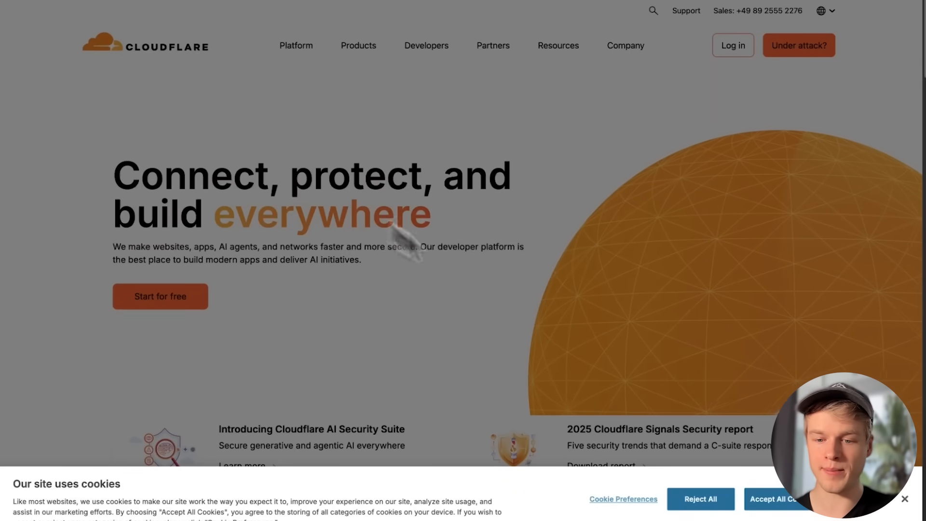
Reject the cookies on the Cloudflare site, and select the CNAME record's name in the Cloud Run mapping dialog.
click(701, 500)
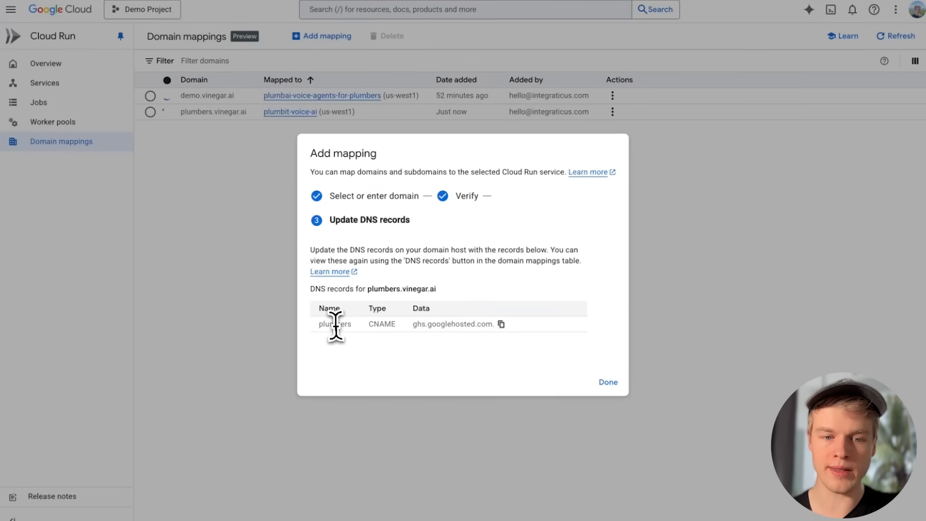
double_click(335, 324)
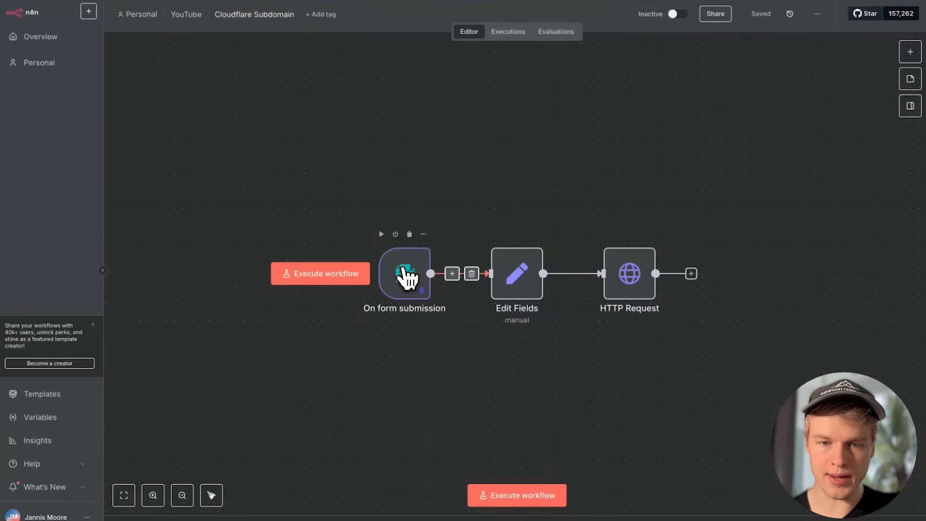
Execute the Cloudflare Subdomain workflow in n8n and submit its form with the subdomain plumbers.
click(339, 284)
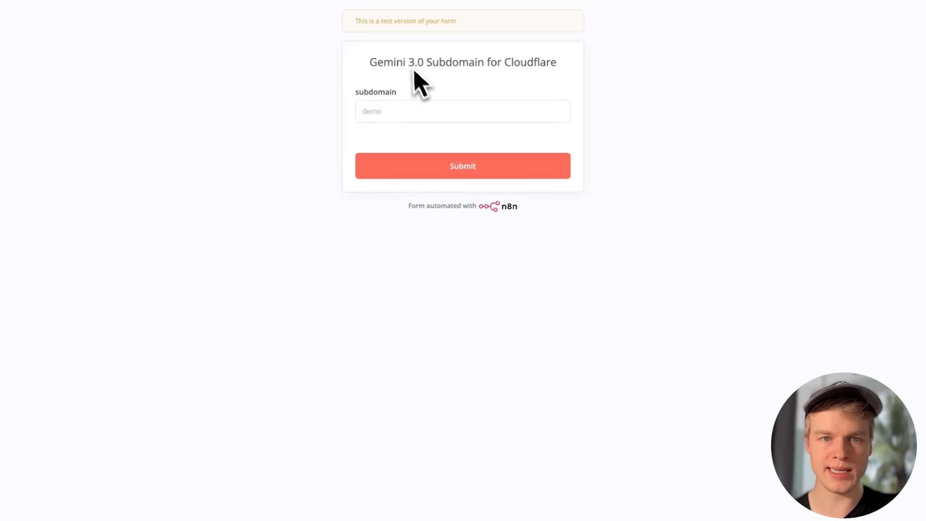
click(389, 110)
text(plumbers)
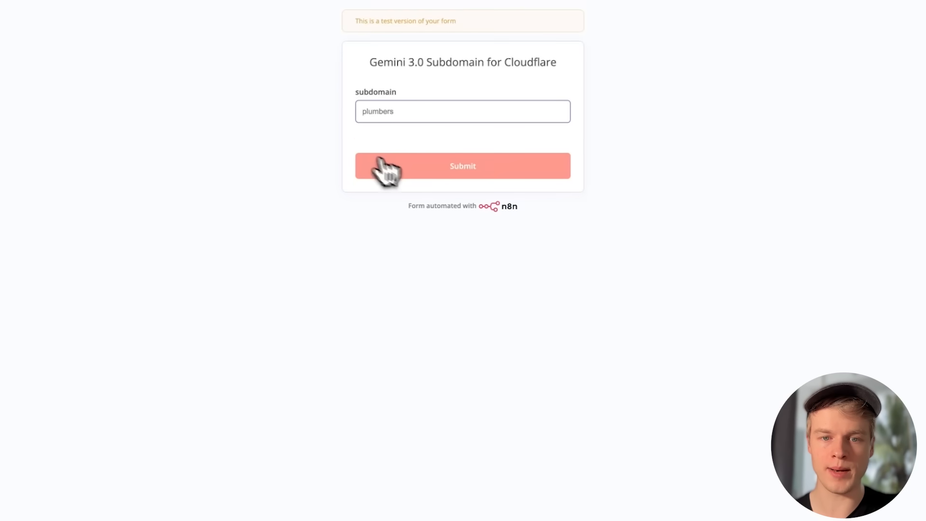
click(459, 166)
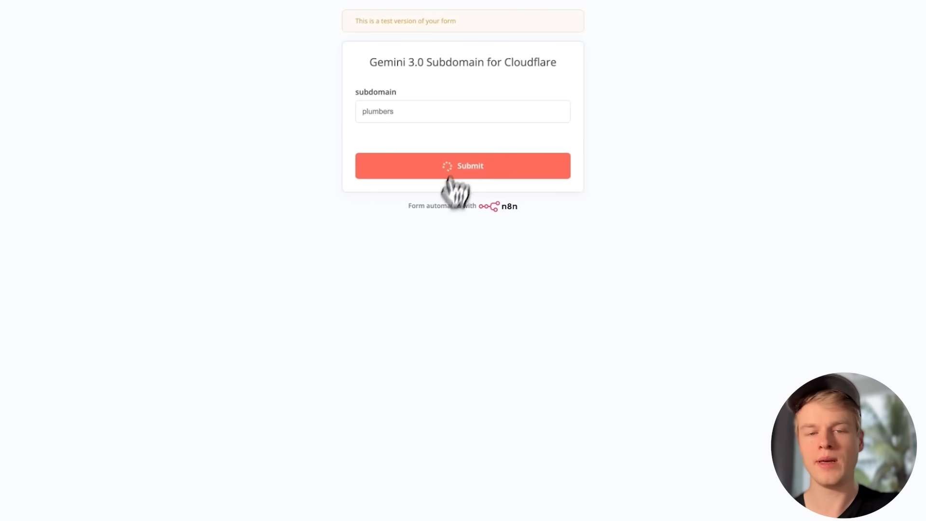
Return to Cloud Run, finish the domain mapping dialog and check the status of plumbers.vinegar.ai.
click(604, 0)
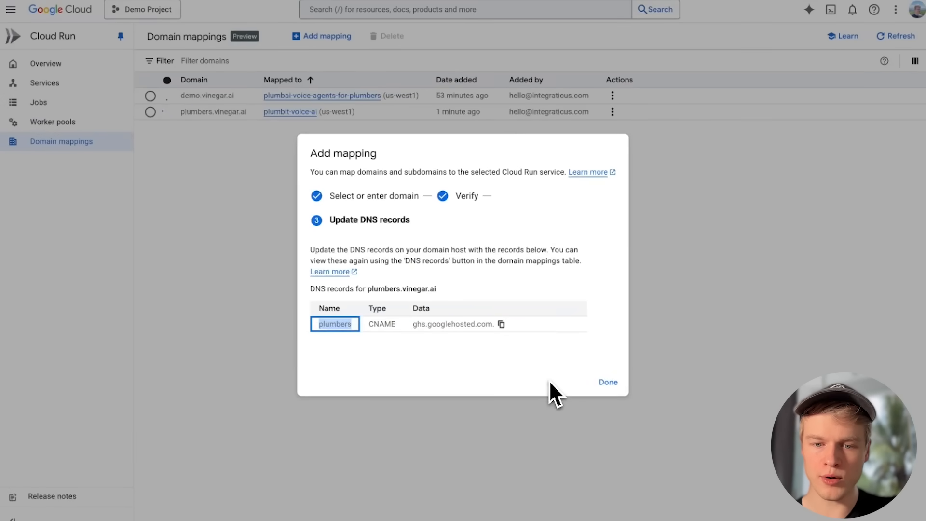
click(609, 382)
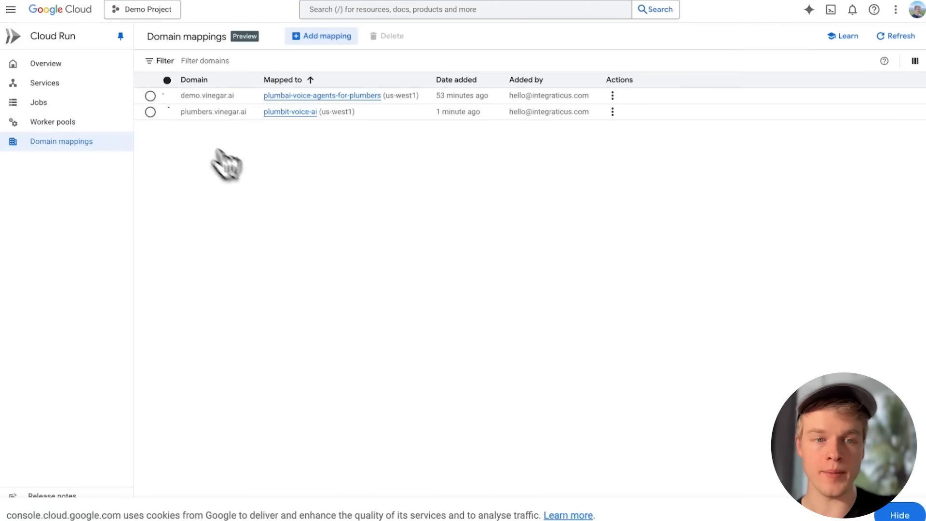
mouse_move(169, 117)
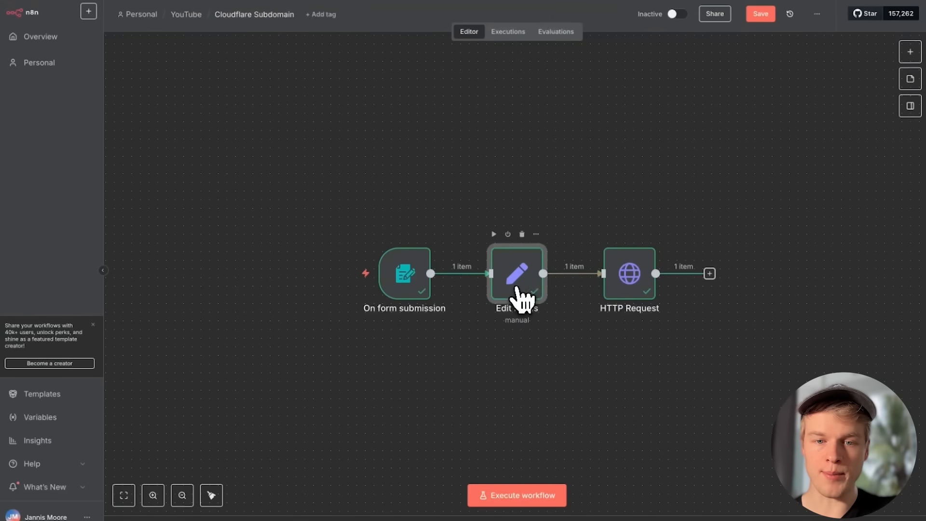
Examine the Edit Fields node of the n8n workflow, including its toplevel_domain value.
double_click(523, 290)
click(601, 16)
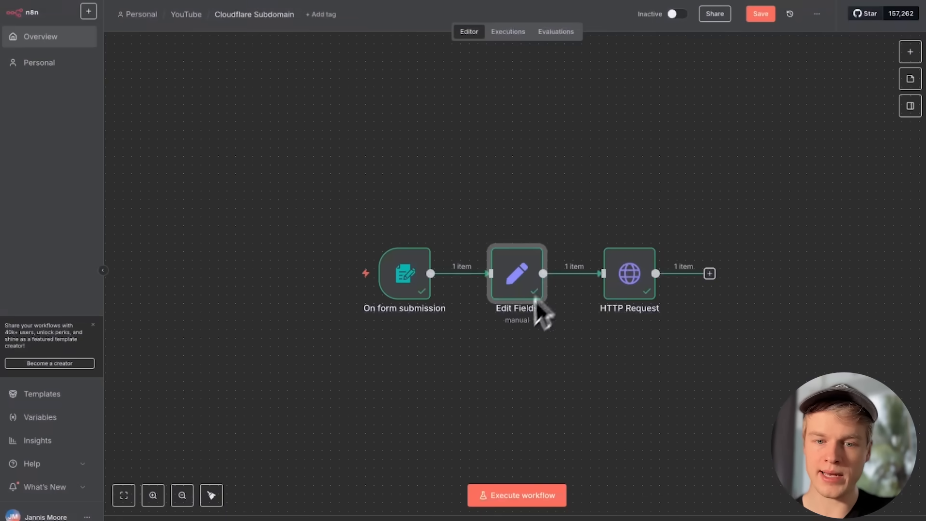
double_click(517, 288)
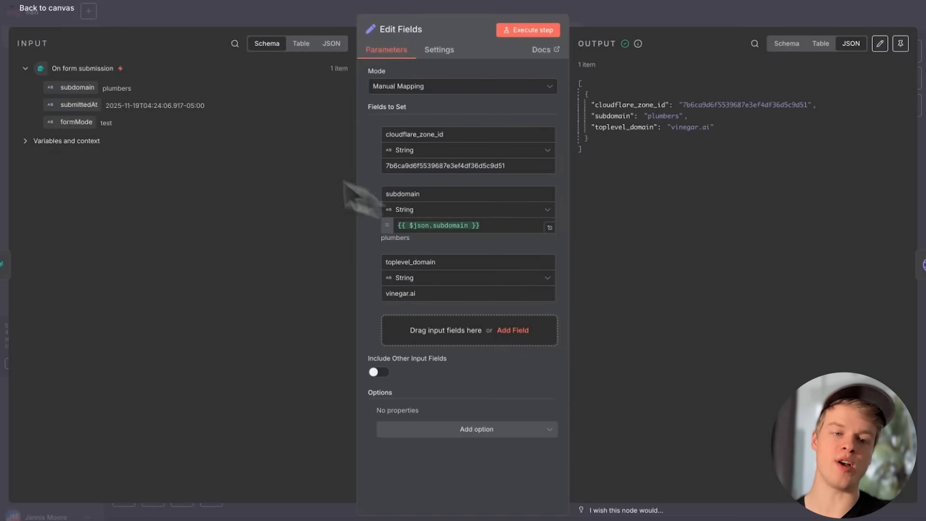
drag(435, 294, 369, 296)
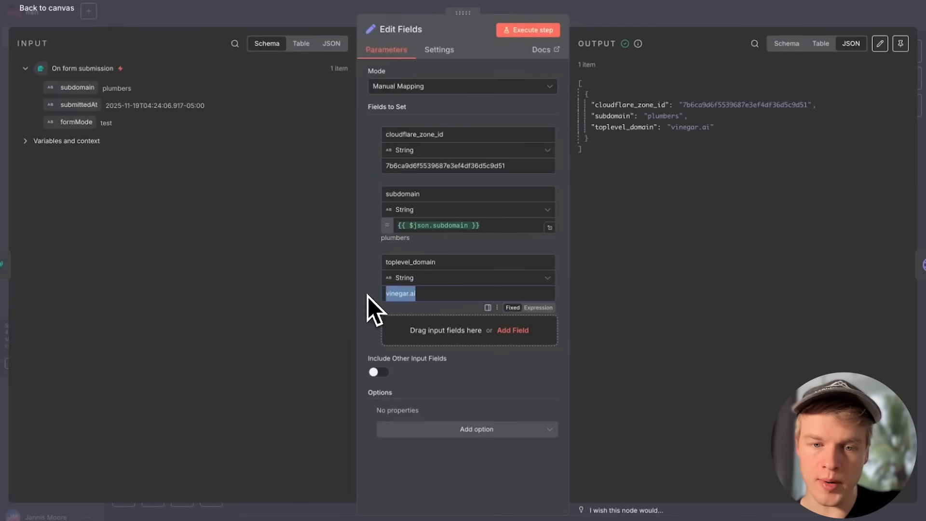
click(361, 305)
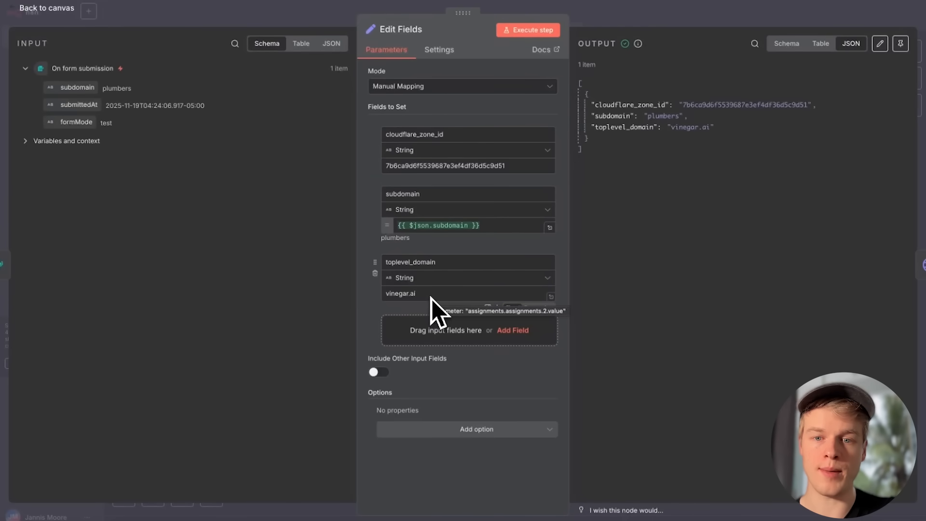
Check the custom domain by loading plumbers.vinegar.ai in the browser again.
click(696, 12)
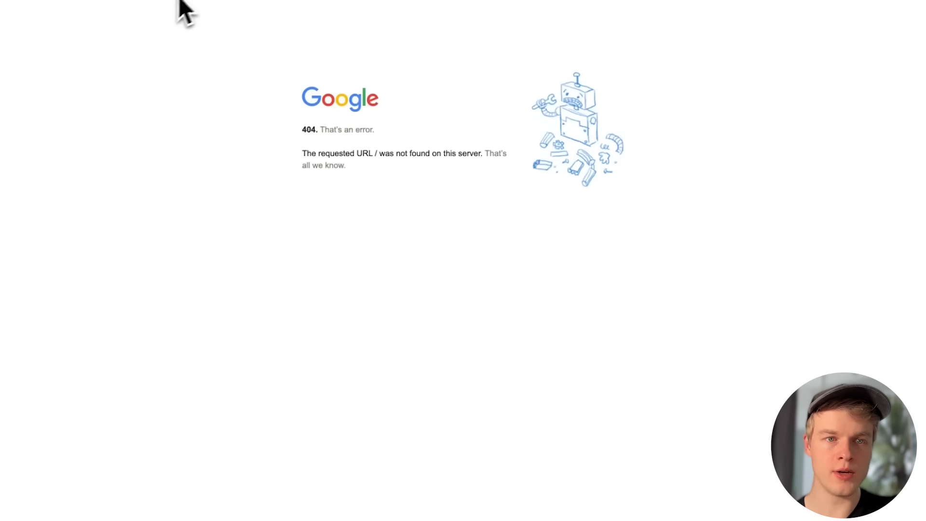
click(190, 1)
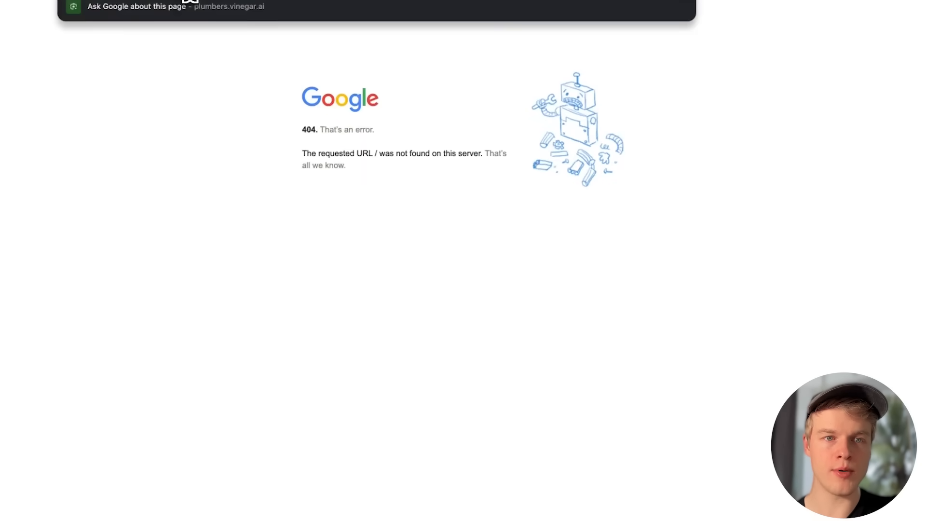
key(Return)
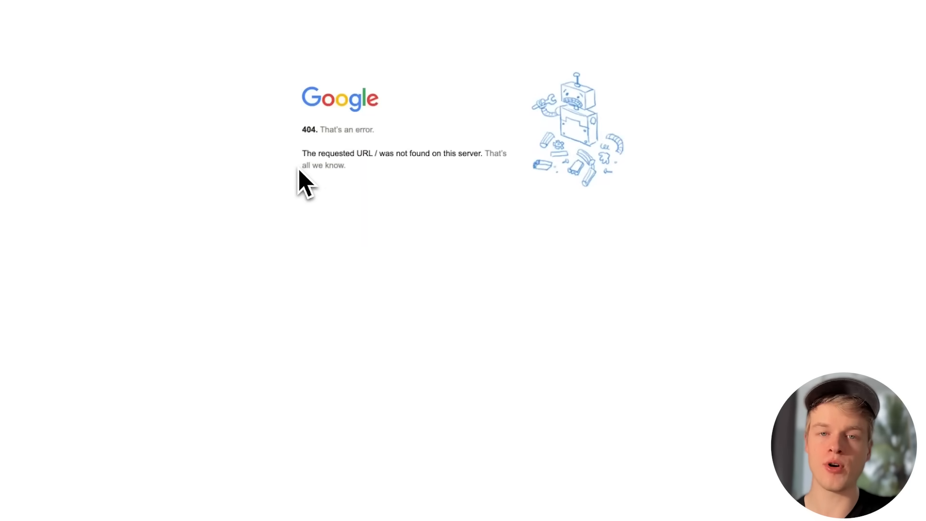